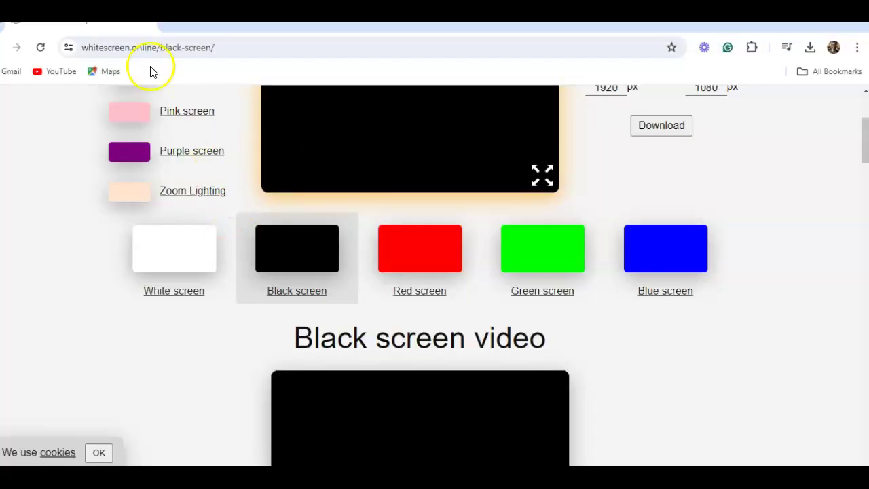
Open facebook.com in a new browser tab
left_click(173, 29)
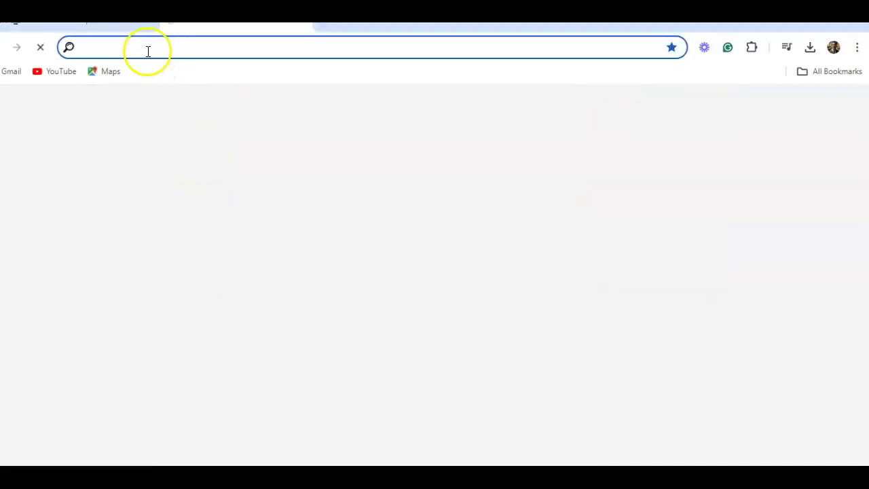
type("facebook.com")
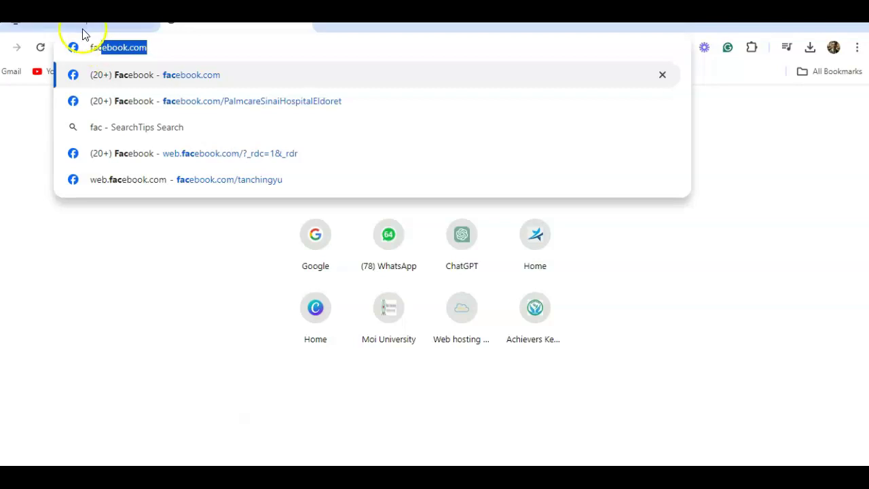
left_click(163, 48)
key("Return")
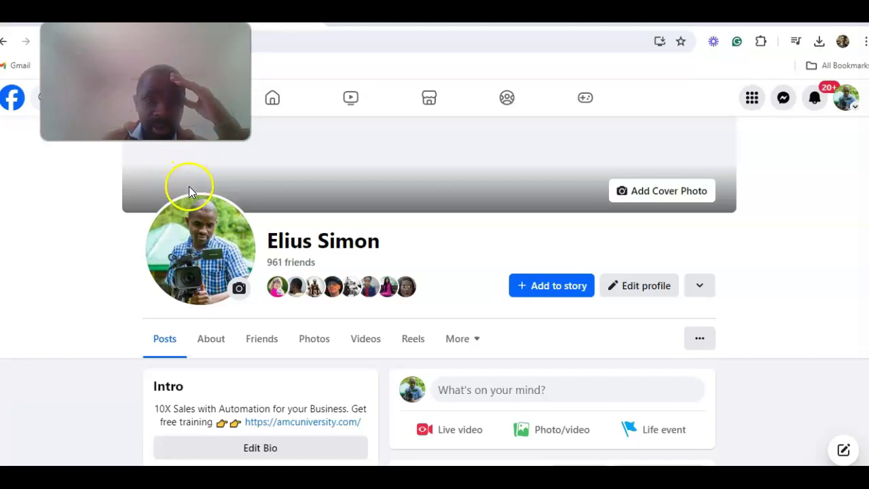
Look over the personal profile page and go to the Facebook home feed
scroll(442, 339, "down", 4)
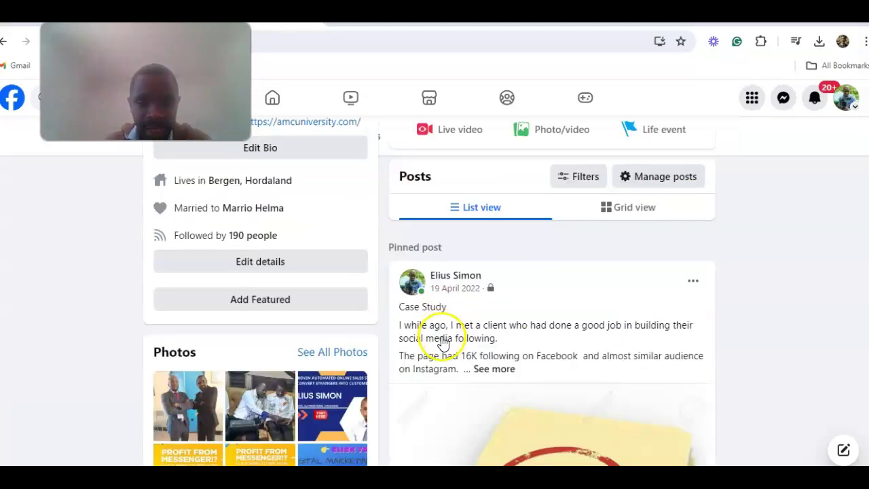
scroll(447, 332, "up", 4)
scroll(445, 319, "up", 3)
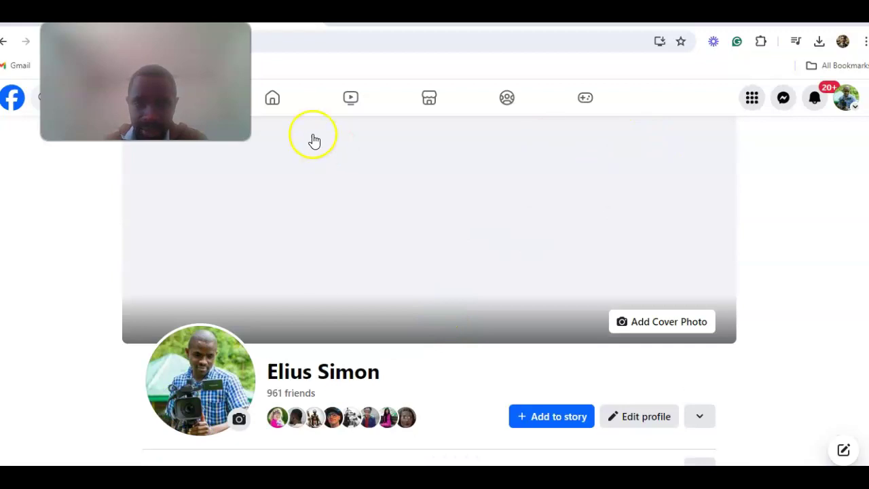
left_click(270, 103)
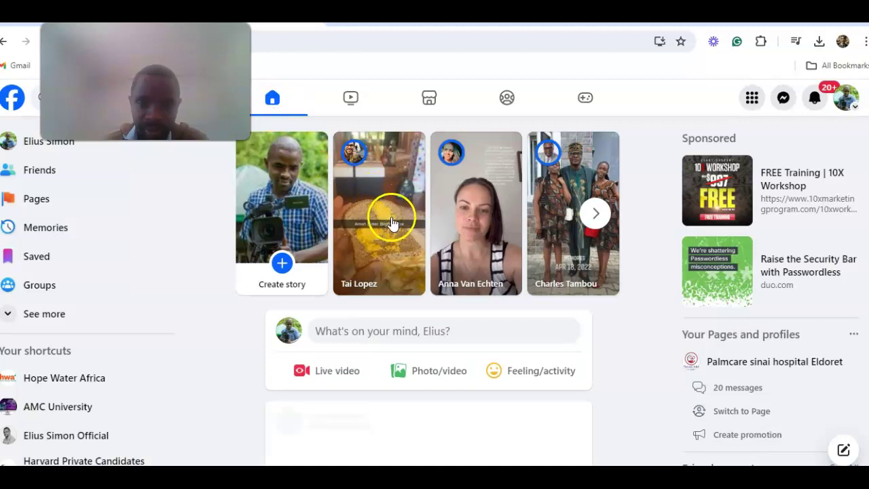
Find the Hope Water Africa post in the home feed and open that page
scroll(404, 259, "down", 4)
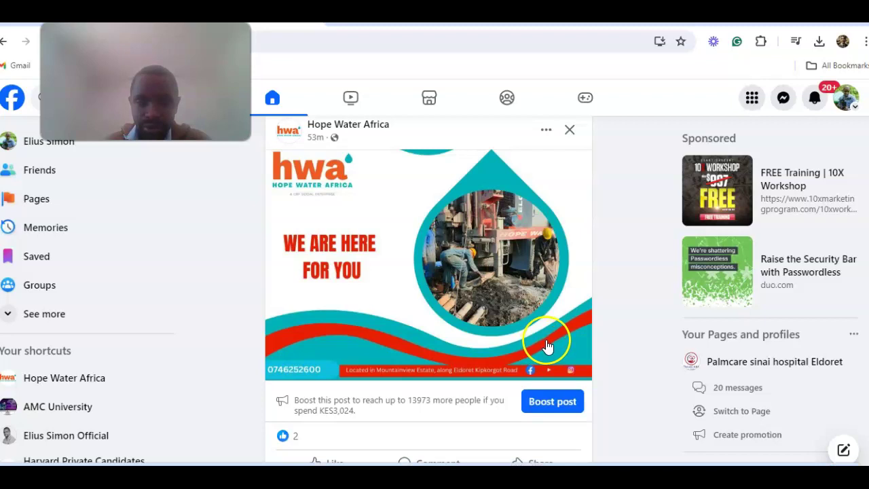
scroll(550, 343, "up", 3)
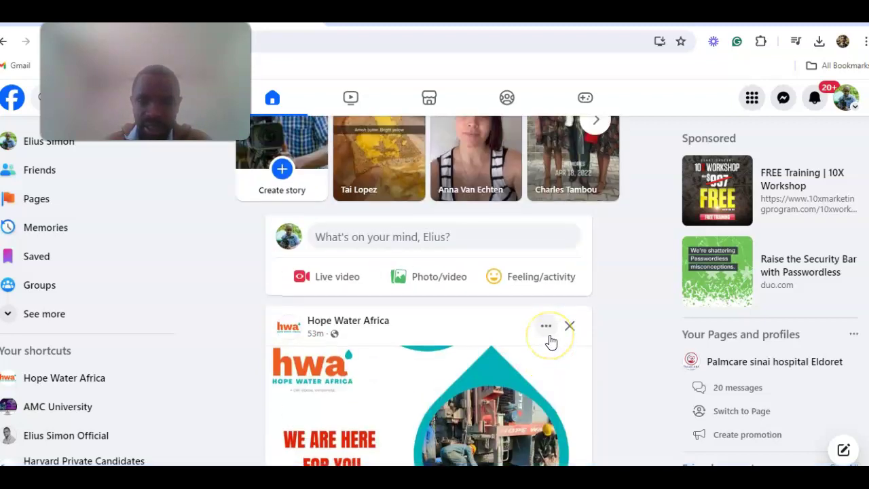
scroll(550, 343, "down", 3)
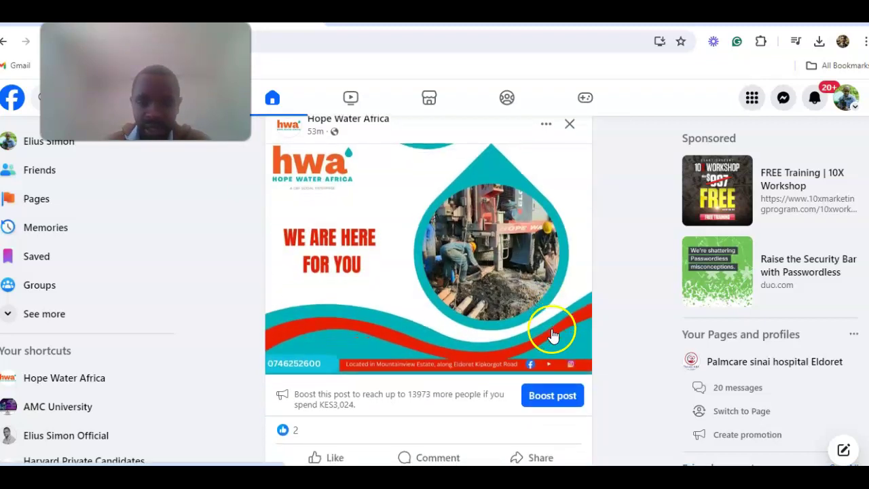
scroll(549, 336, "up", 1)
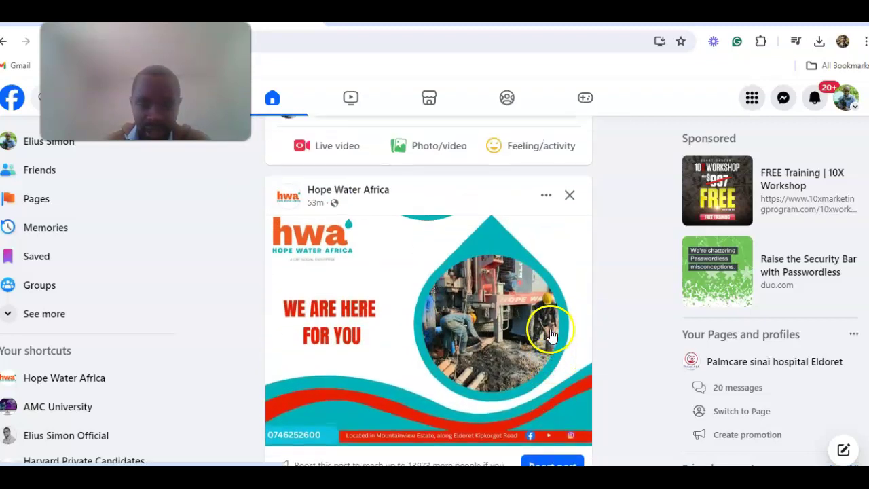
left_click(343, 193)
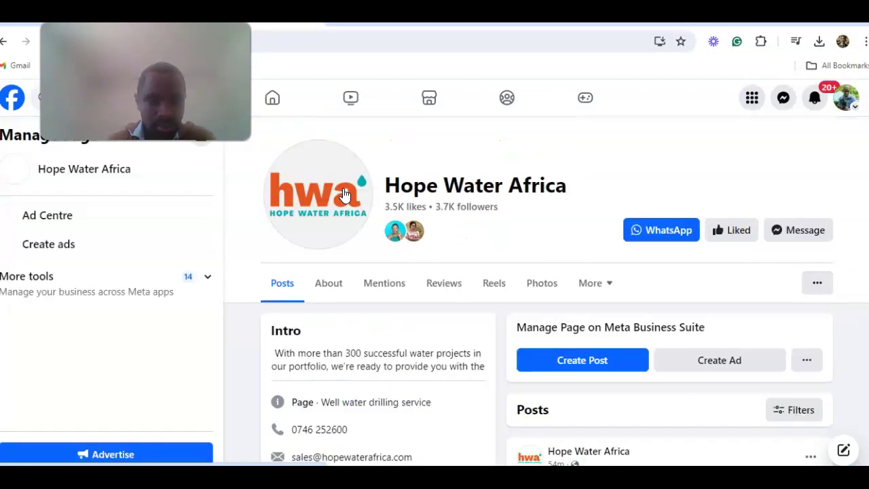
Open a message chat with the Hope Water Africa page and send "hi"
left_click(794, 234)
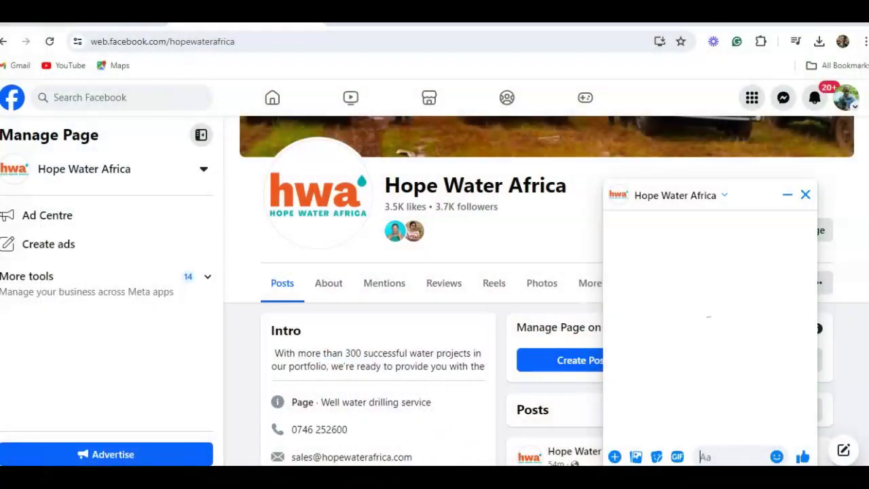
left_click(462, 450)
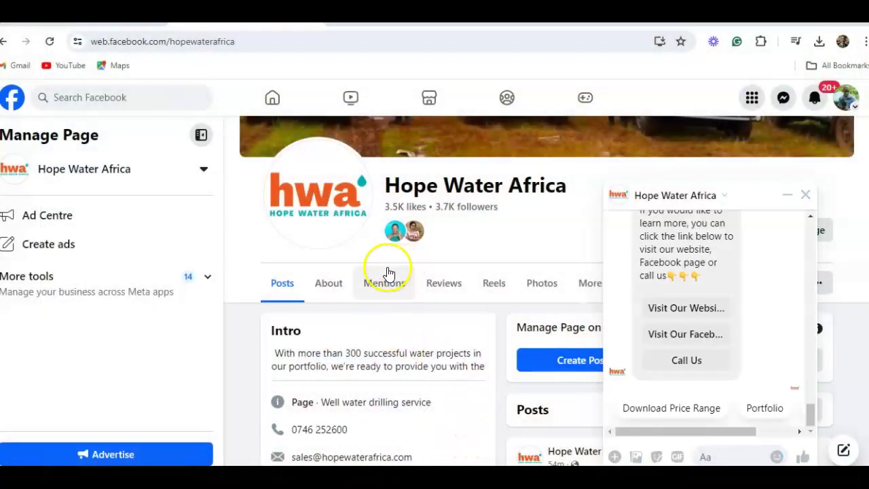
scroll(658, 329, "down", 2)
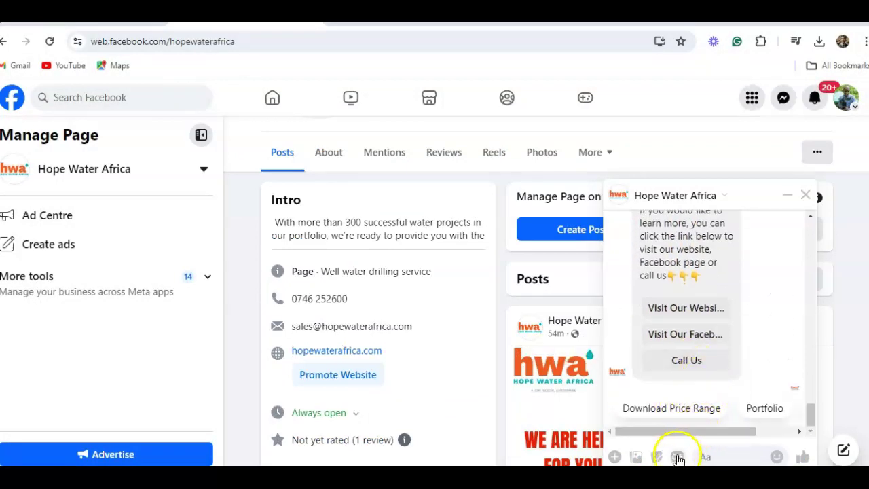
left_click(708, 453)
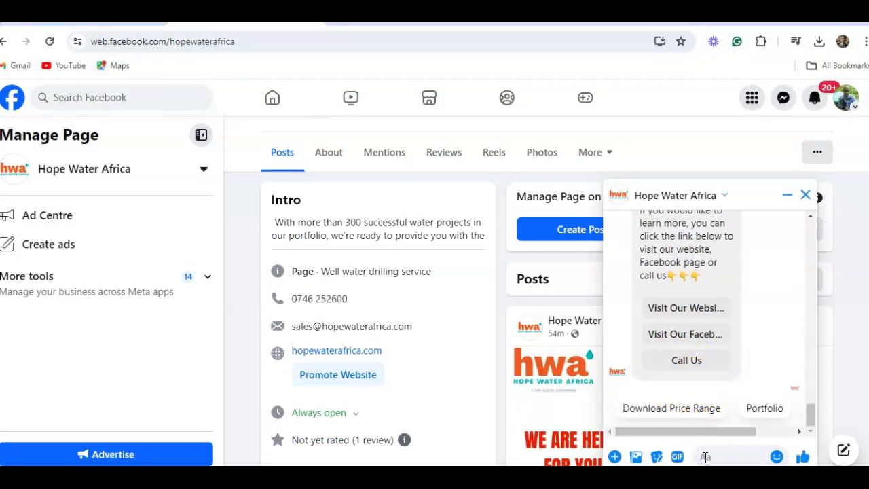
type("hi")
key("Return")
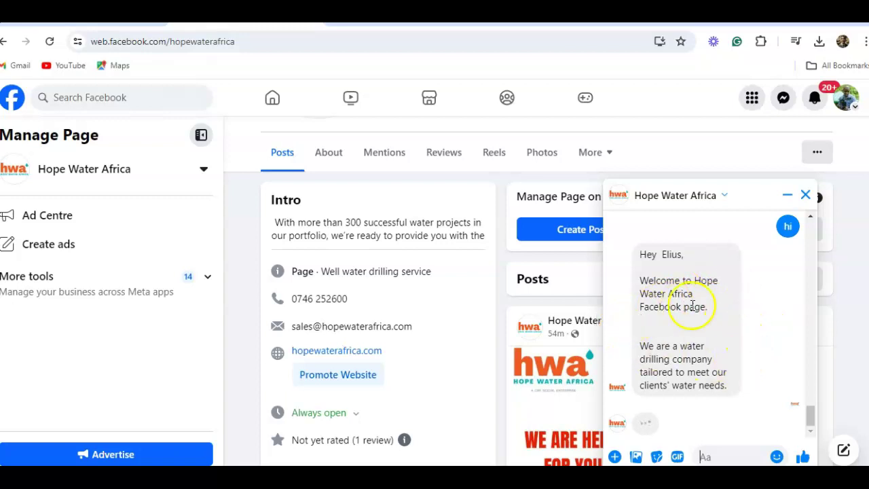
Read the chatbot's welcome reply and its quick replies, and choose the "Our Sevices" option
scroll(719, 319, "up", 5)
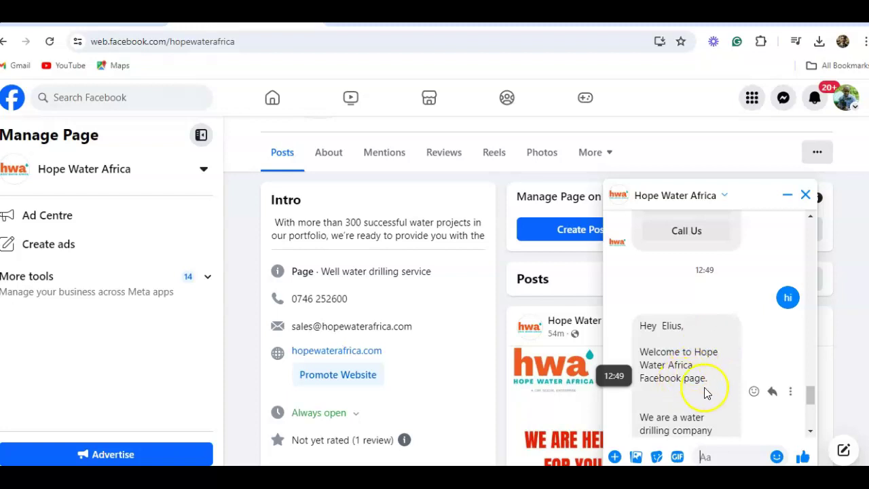
scroll(718, 385, "down", 2)
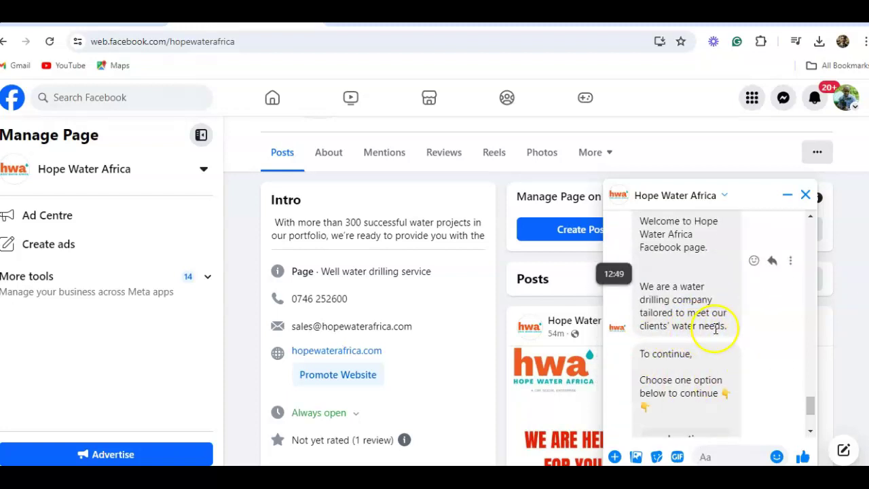
scroll(724, 337, "down", 2)
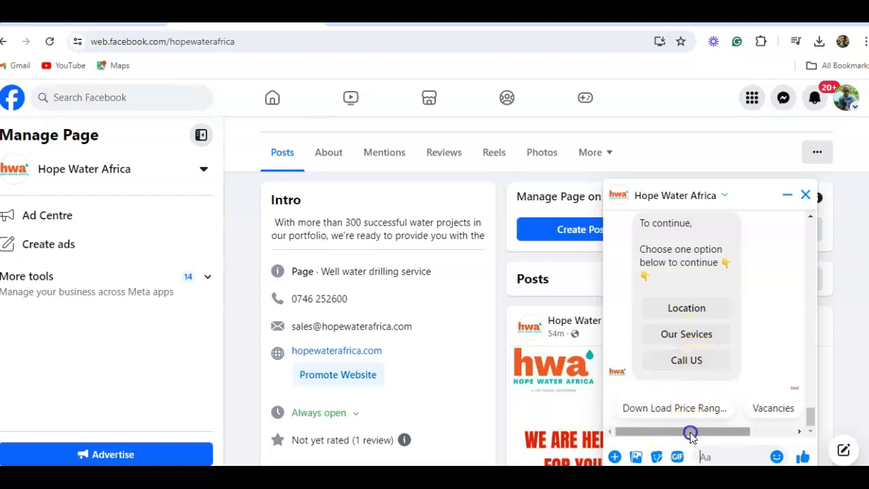
left_click_drag(694, 431, 736, 431)
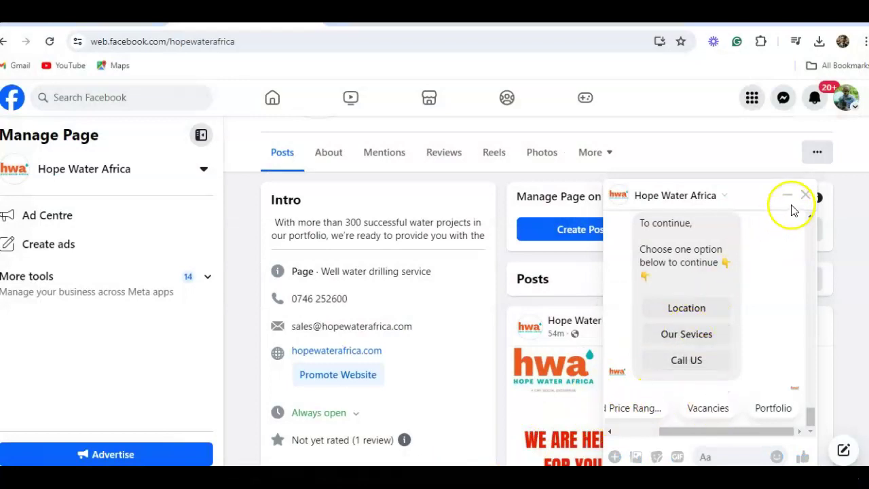
left_click(692, 339)
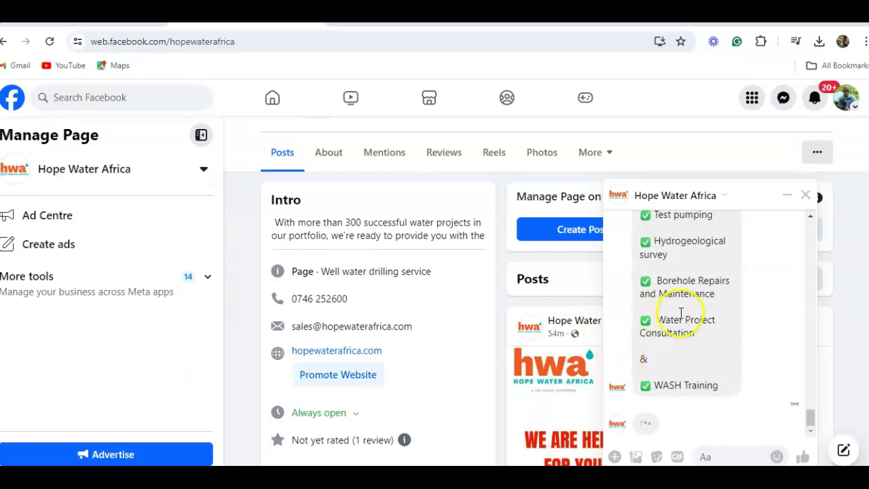
Review the chat from the welcome message through the services list to the closing contact options
left_click(791, 331)
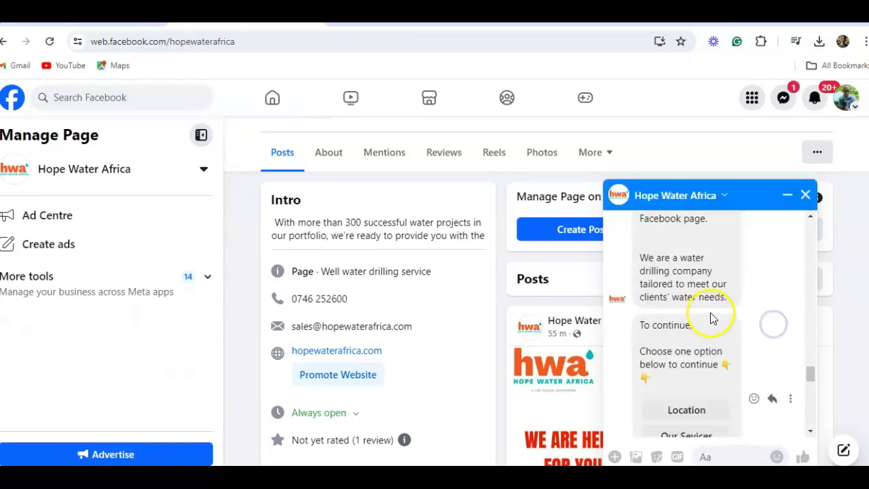
scroll(712, 319, "up", 3)
scroll(713, 312, "down", 2)
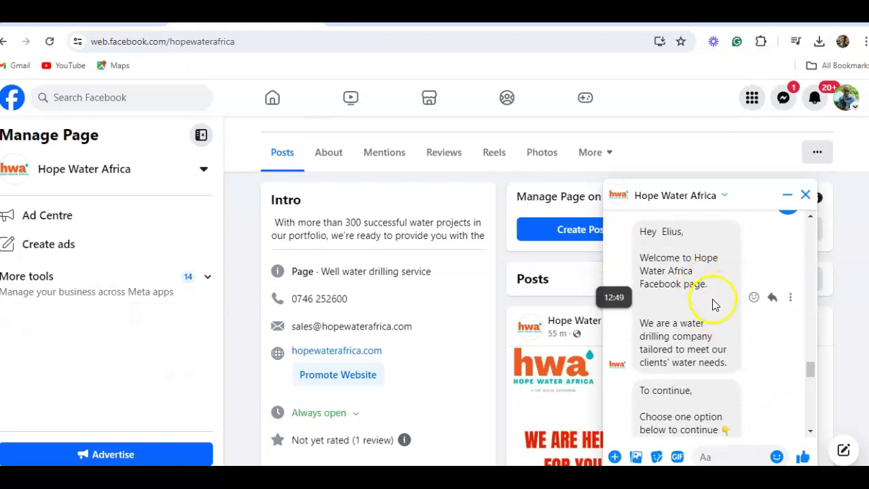
scroll(716, 312, "down", 5)
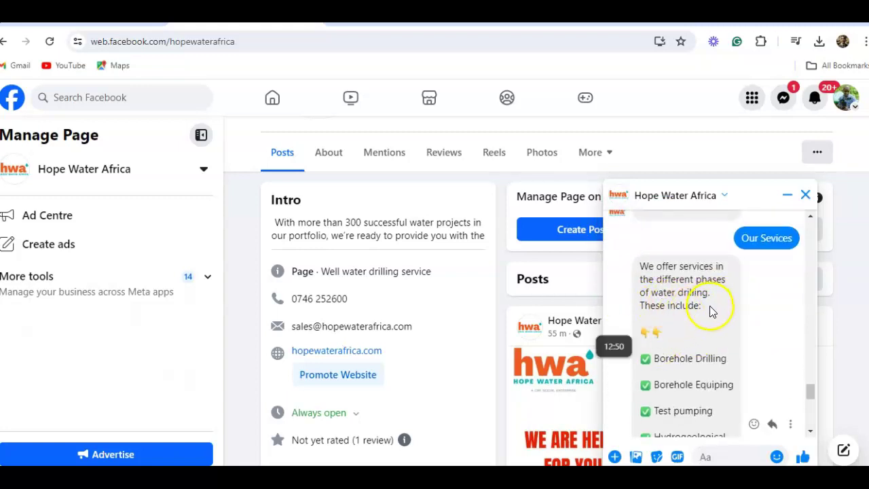
scroll(739, 339, "down", 1)
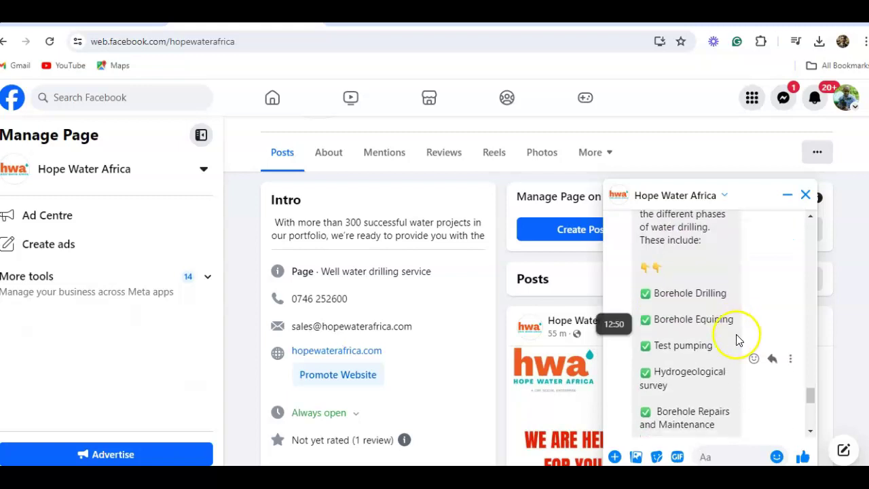
scroll(711, 345, "down", 2)
scroll(709, 340, "down", 3)
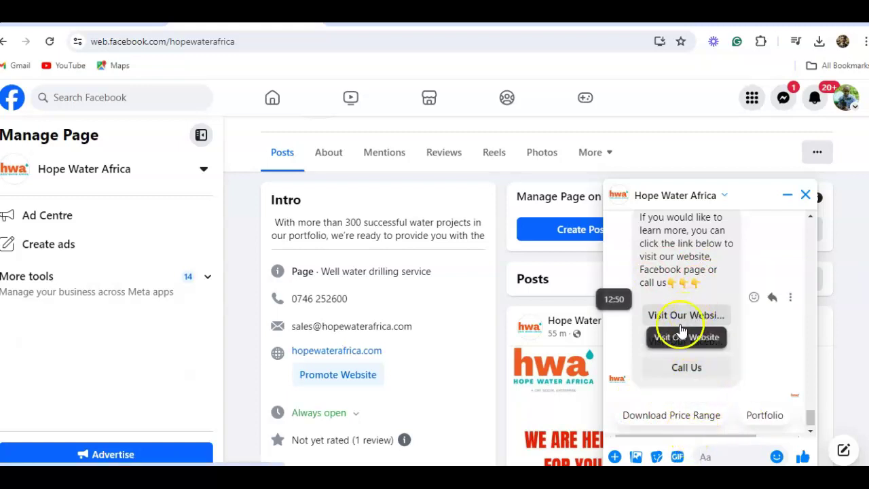
Request the company's Location and its Portfolio using the chatbot's quick replies
left_click_drag(694, 436, 778, 436)
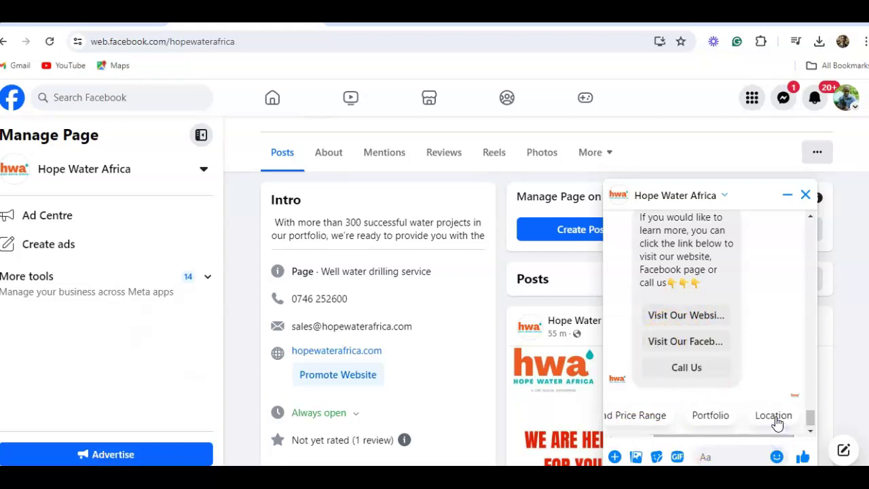
left_click(763, 409)
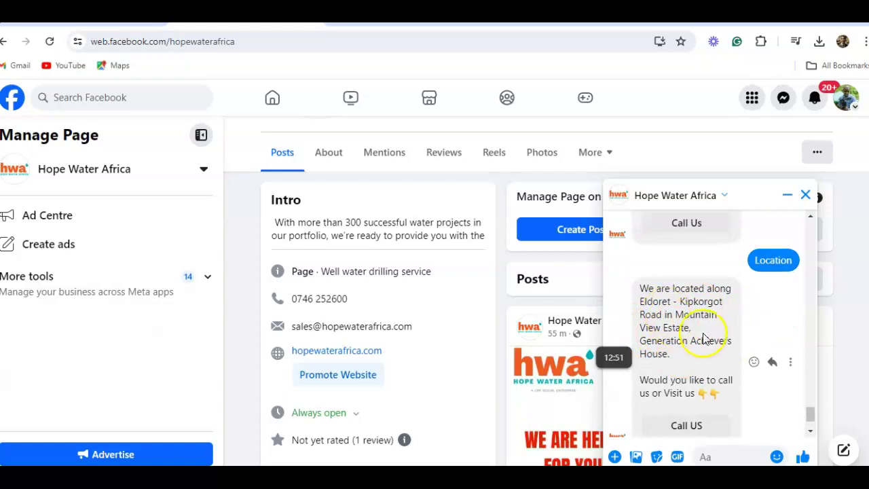
scroll(689, 444, "down", 3)
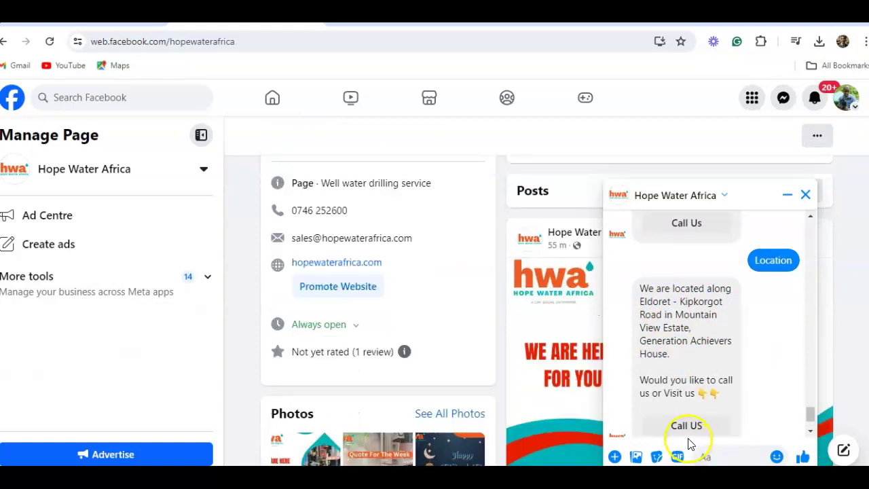
left_click_drag(698, 429, 787, 429)
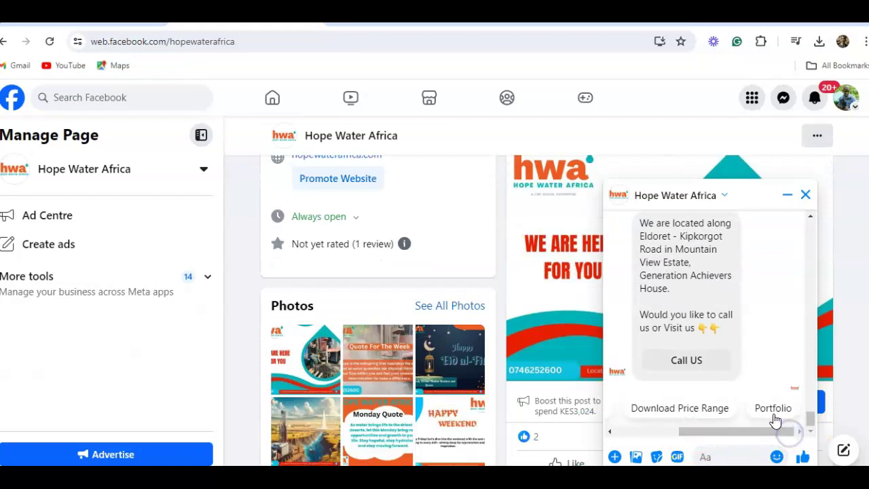
left_click(774, 410)
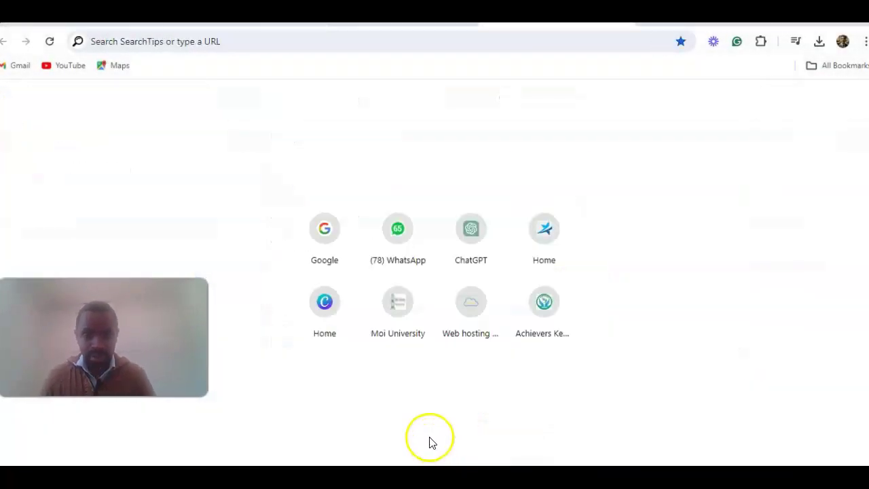
Open google.com in the new browser tab
left_click(136, 42)
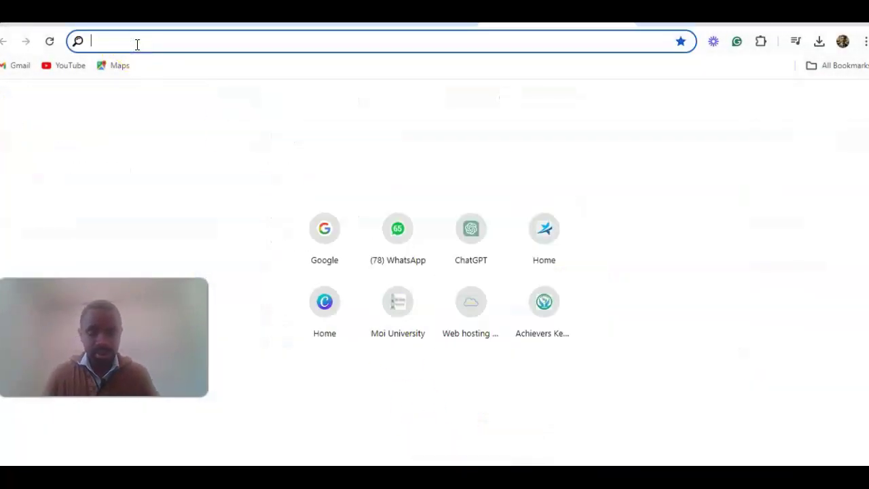
type("google.com")
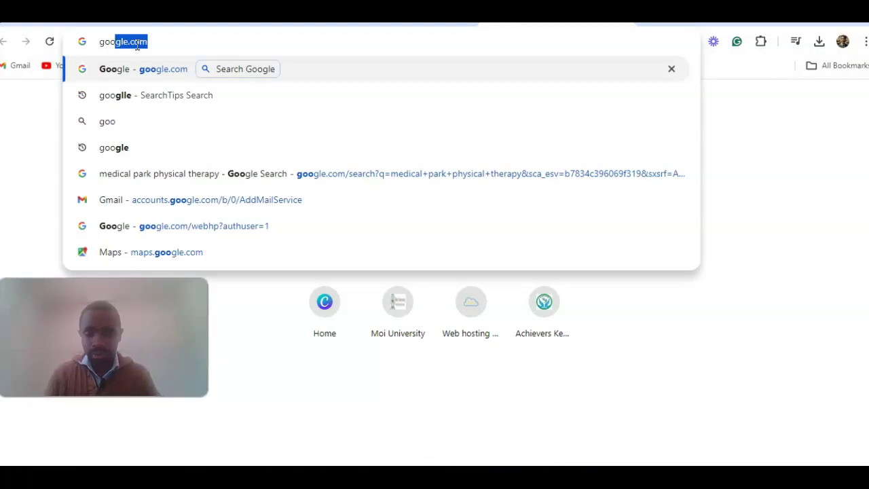
key("Return")
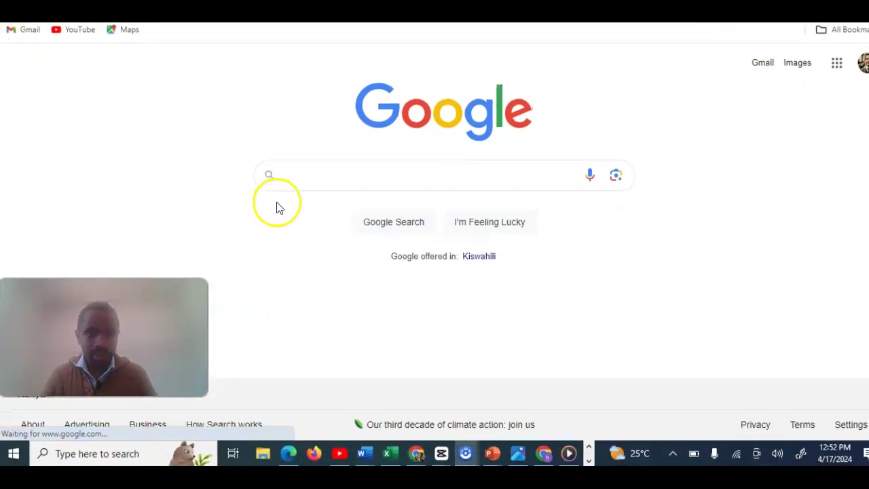
Go to the ChatAmmo website's dashboard and open the Bot manager under the Facebook tools
type("cha")
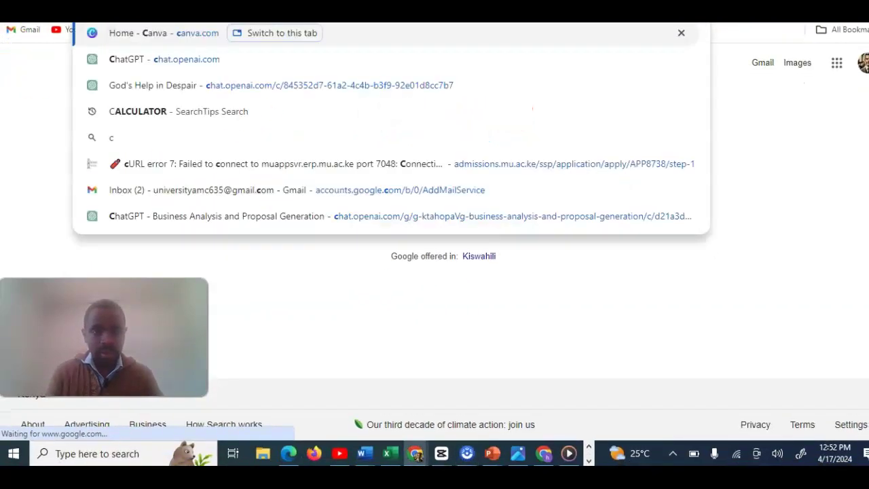
left_click(270, 66)
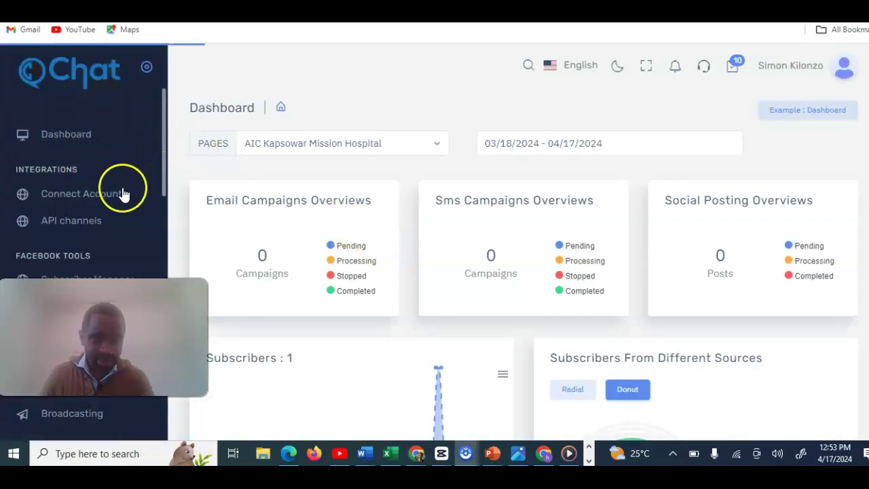
scroll(121, 194, "down", 2)
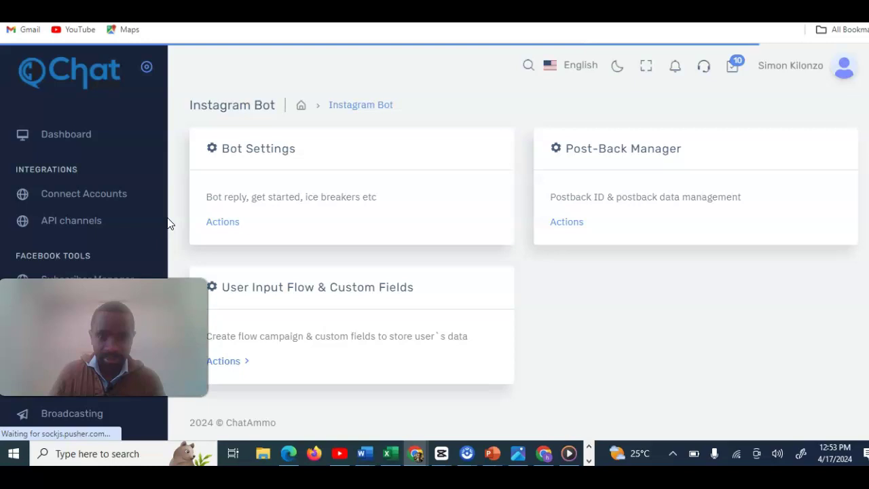
scroll(155, 233, "down", 3)
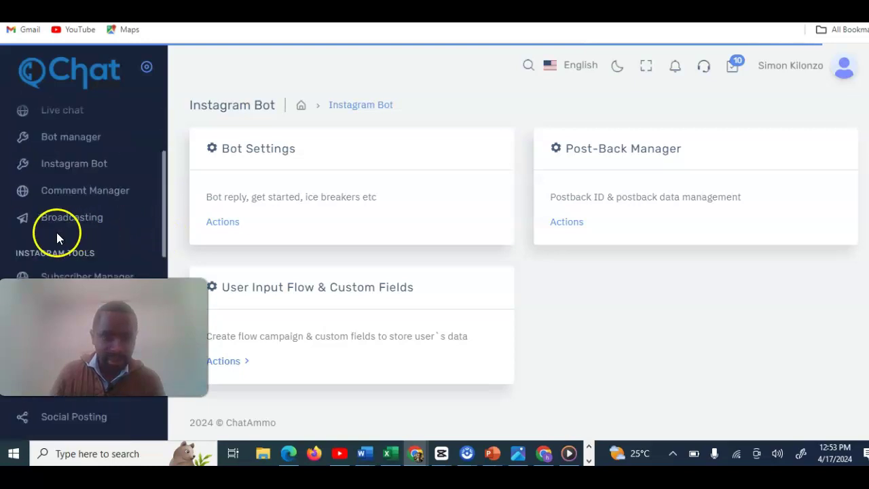
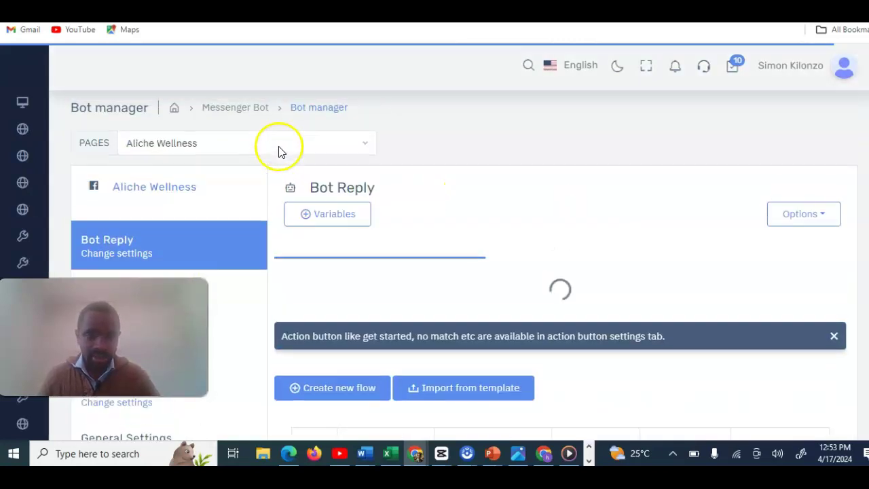
Search the Bot manager's list of connected pages for "hope" and clear the search
left_click(351, 145)
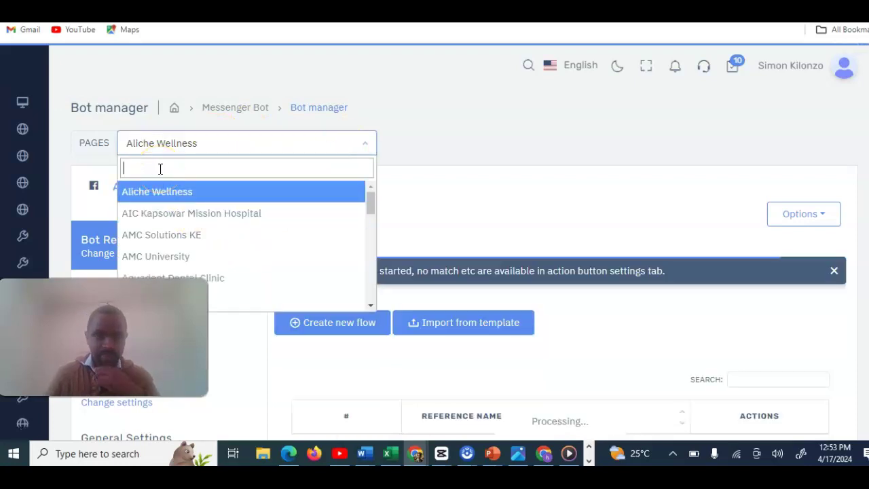
type("hope")
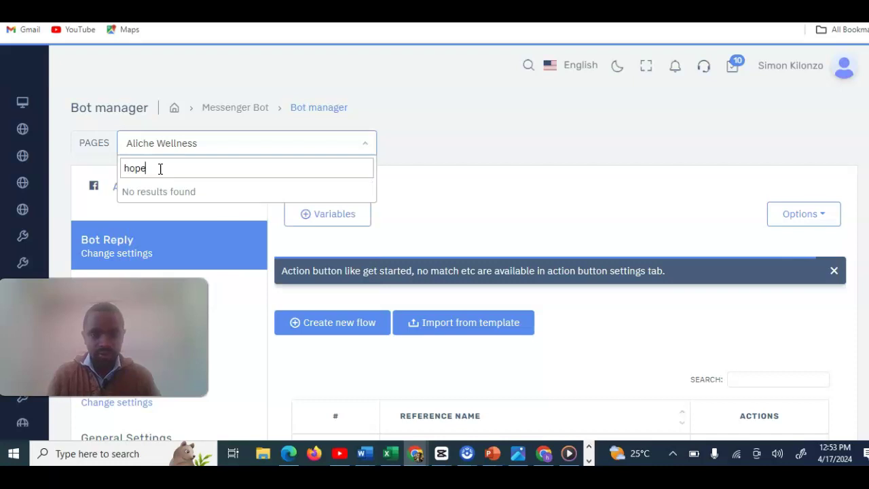
key("BackSpace")
key("BackSpace")
key("BackSpace")
key("BackSpace")
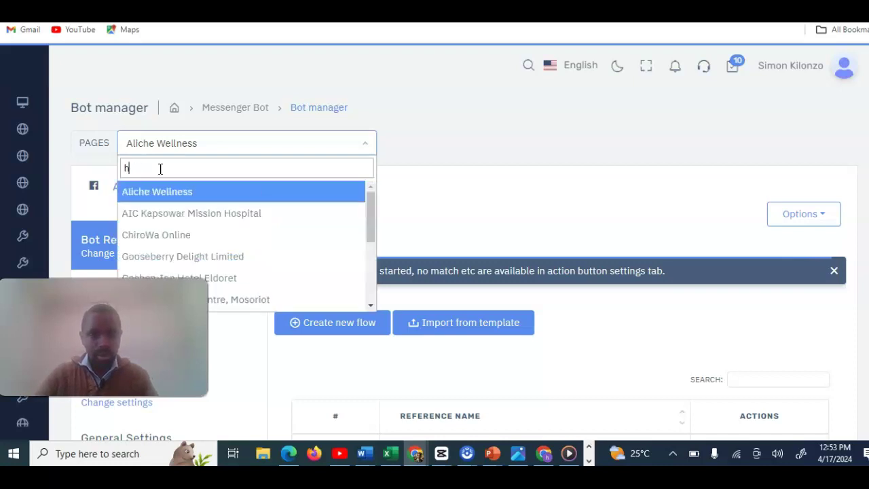
Switch the Bot manager to the AMC University page and look over its bot replies
scroll(175, 242, "down", 3)
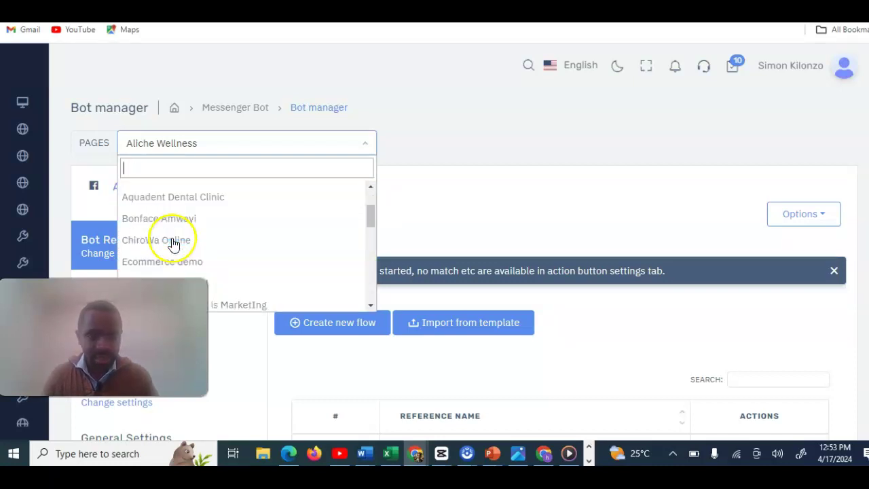
scroll(199, 224, "up", 2)
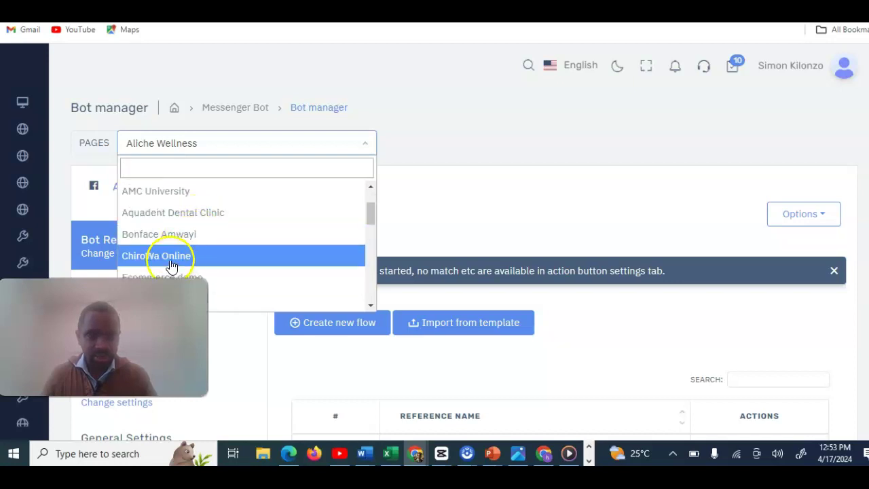
left_click(175, 193)
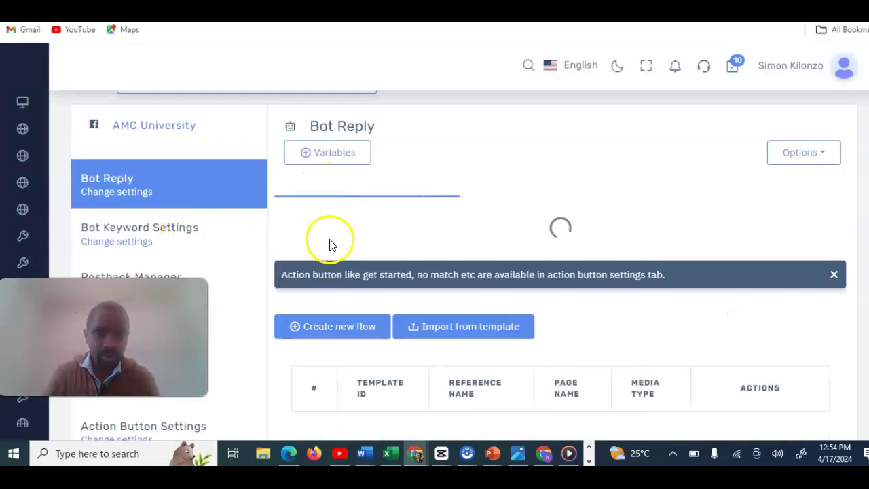
scroll(475, 328, "down", 1)
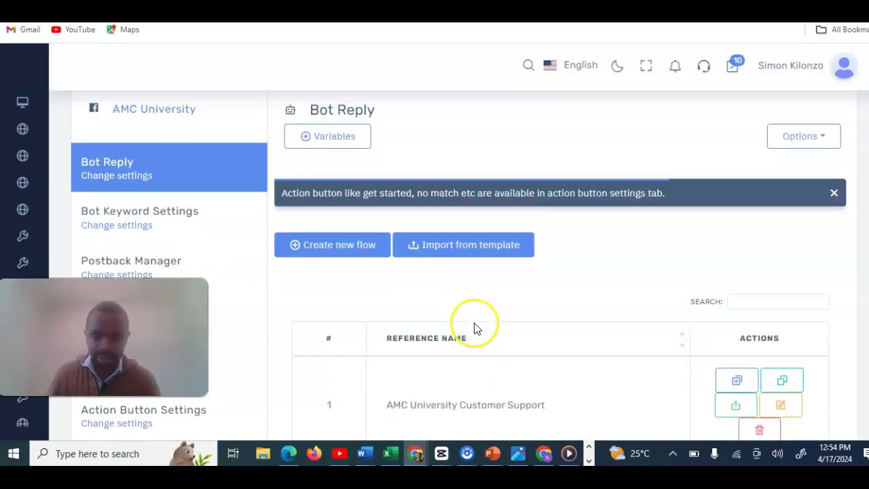
scroll(489, 305, "down", 3)
scroll(466, 300, "up", 2)
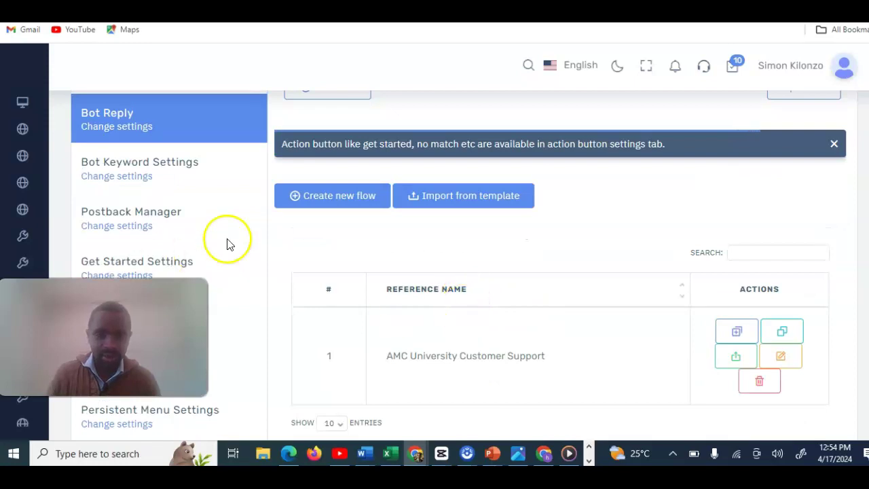
Look over the bot settings categories and create a new bot reply flow for AMC University
left_click(129, 178)
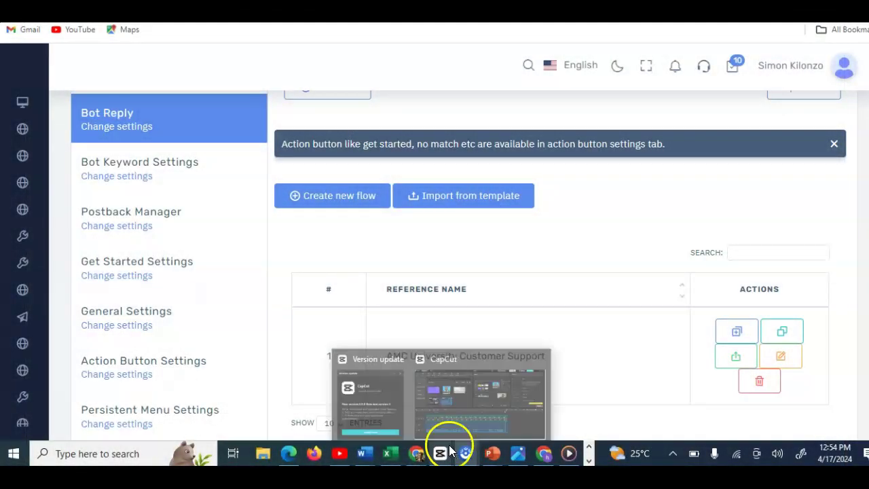
scroll(143, 187, "down", 1)
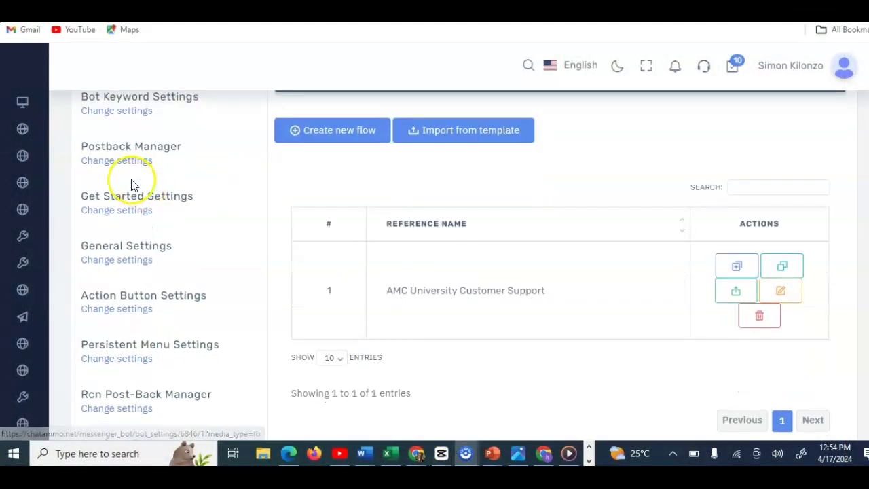
scroll(335, 249, "up", 1)
left_click(327, 259)
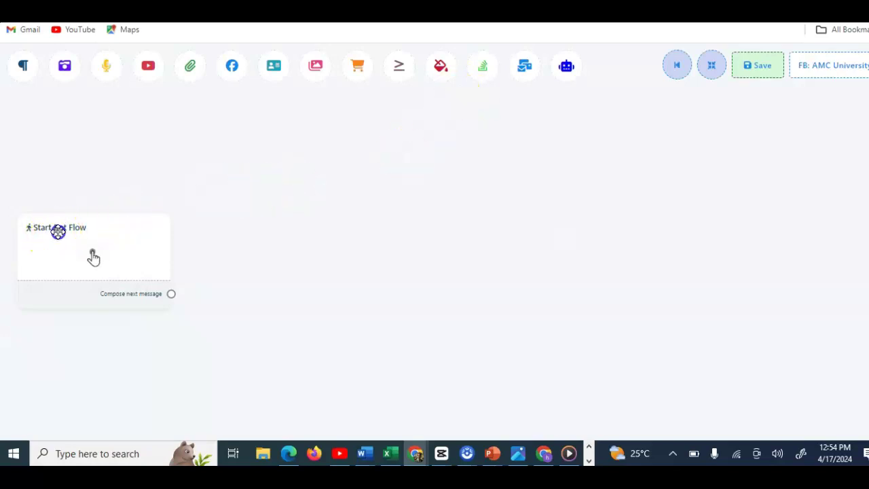
Move the Start Bot Flow block further into the canvas and set its trigger keywords to "Location, Locate,"
left_click_drag(150, 224, 200, 182)
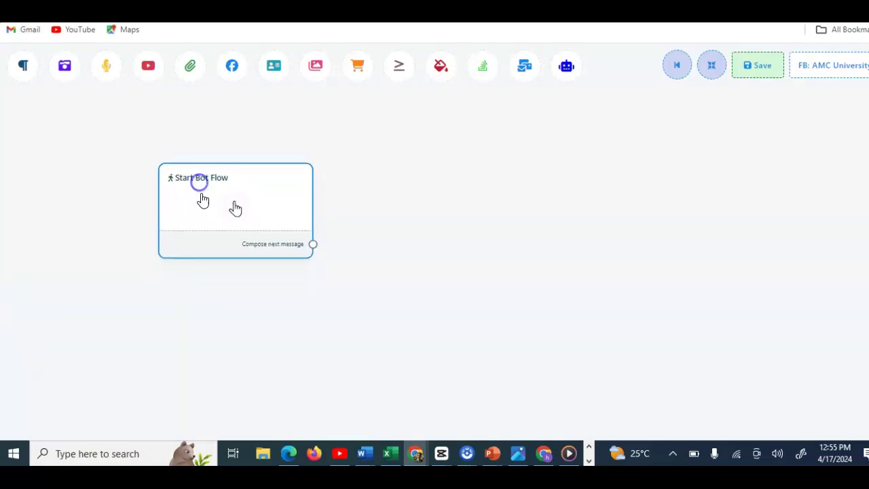
double_click(235, 208)
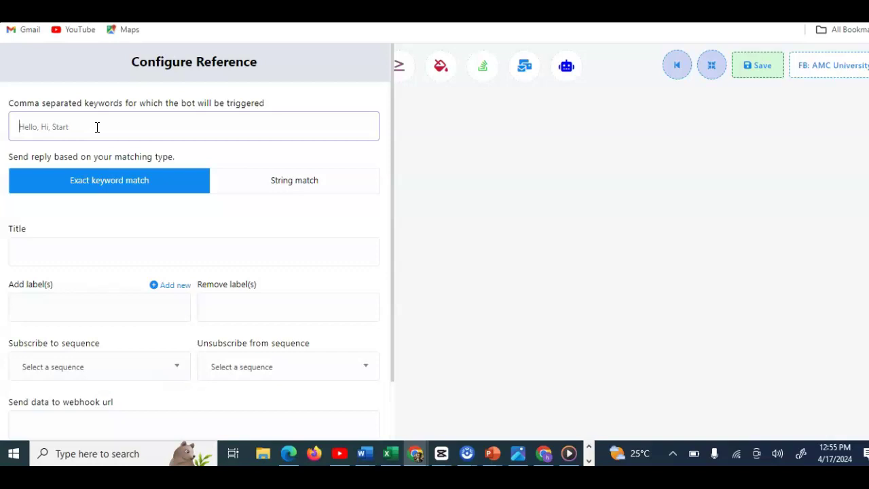
type("Loc")
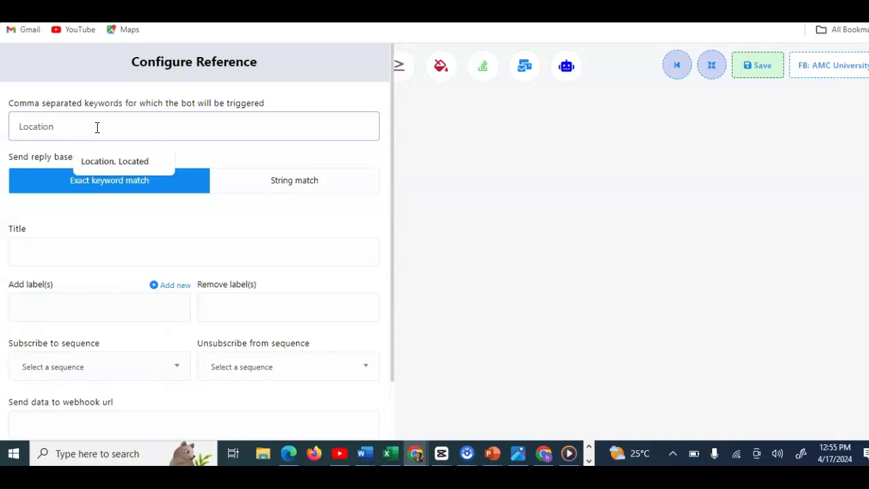
type("ation")
left_click(113, 169)
left_click(113, 165)
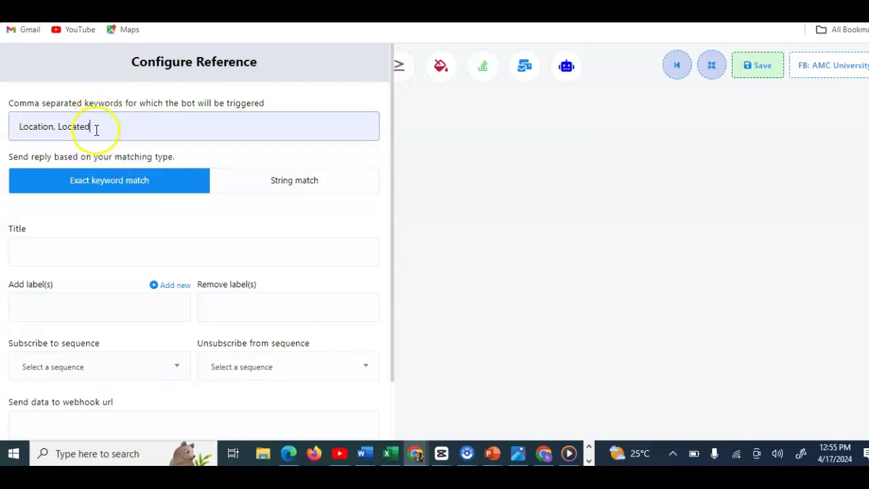
key("BackSpace")
key("BackSpace")
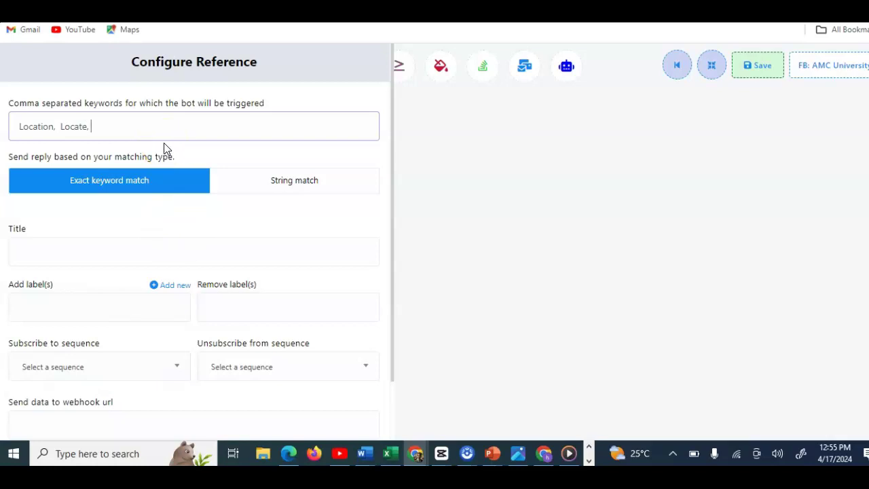
Set the reply matching to String match and title the flow "AMC University Location"
left_click(291, 178)
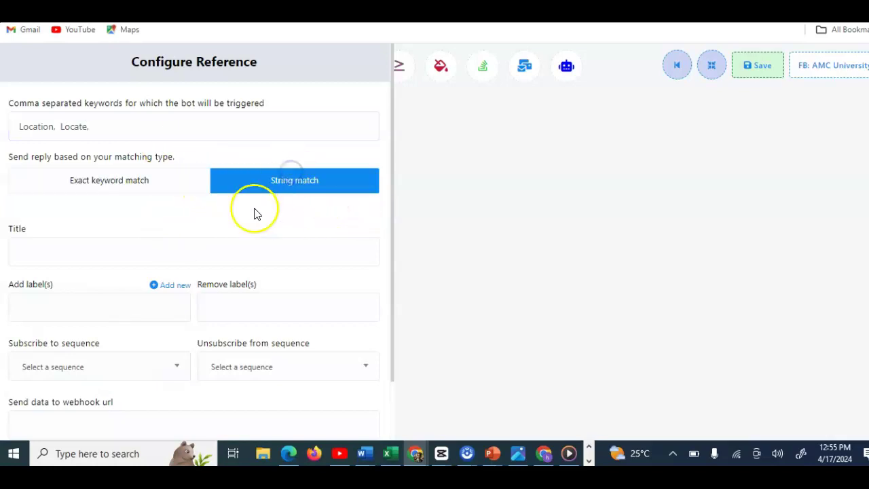
scroll(161, 184, "down", 1)
left_click(59, 185)
type("AMC Uni")
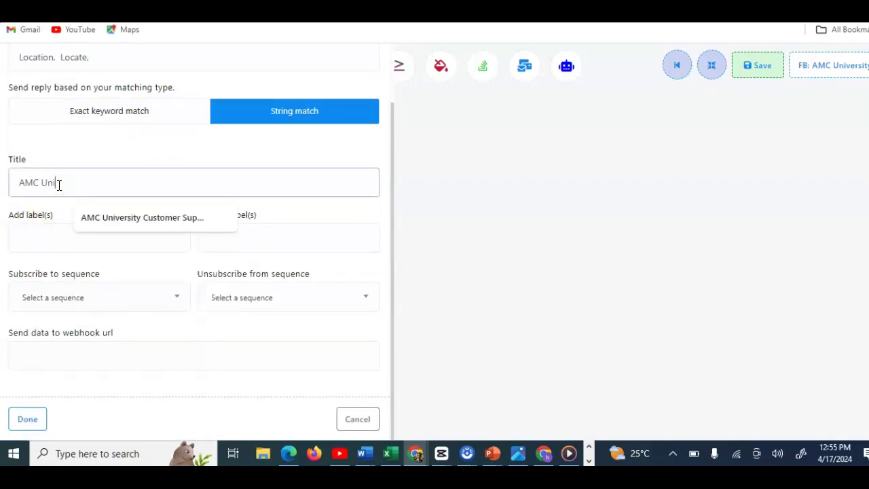
type("versity Loc")
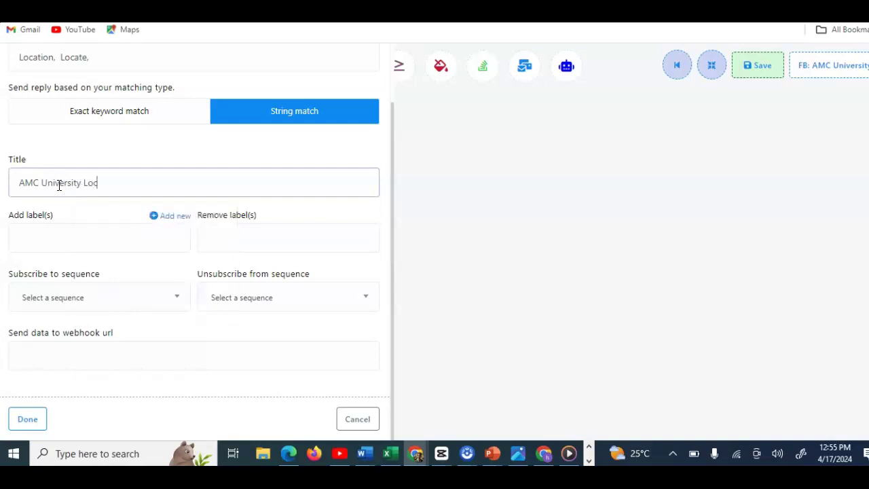
type("ation")
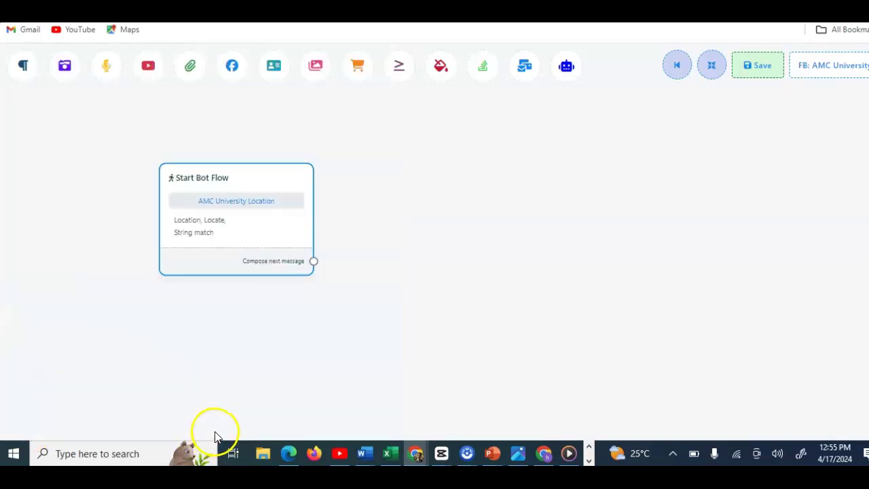
Add an Image block as the next message after Start Bot Flow and arrange the two blocks side by side
left_click_drag(248, 230, 269, 215)
left_click_drag(327, 231, 341, 254)
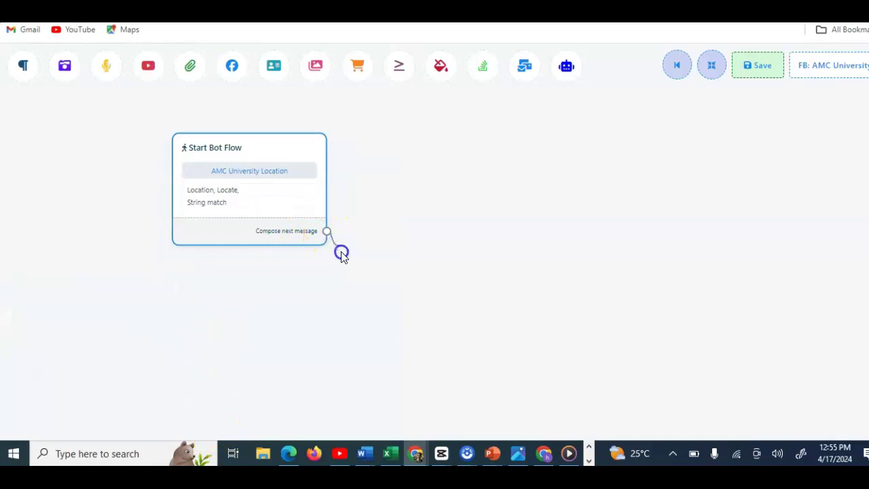
left_click_drag(366, 226, 360, 207)
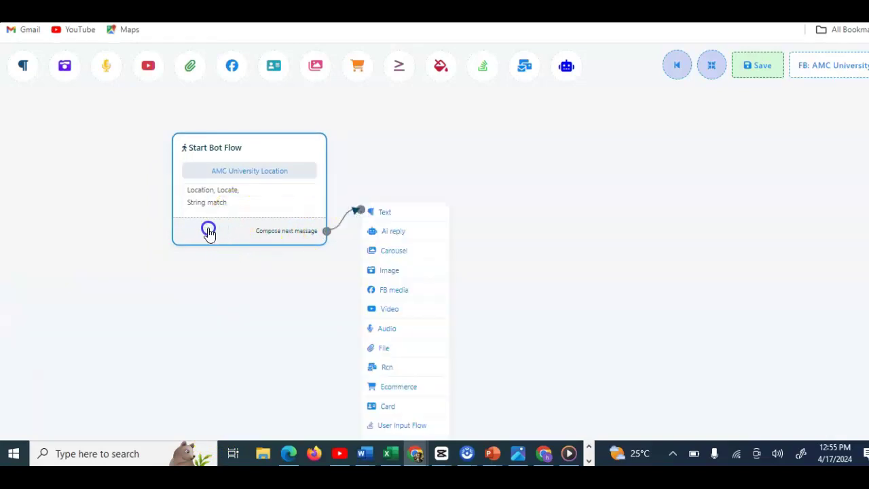
left_click(390, 271)
left_click_drag(468, 349, 448, 246)
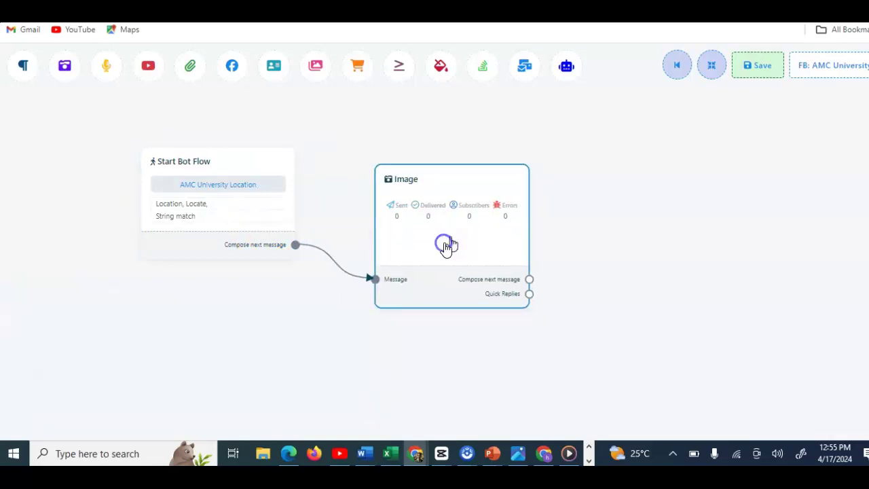
Upload "location pin.png" as the Image block's reply image and apply the configuration
double_click(446, 246)
left_click(169, 196)
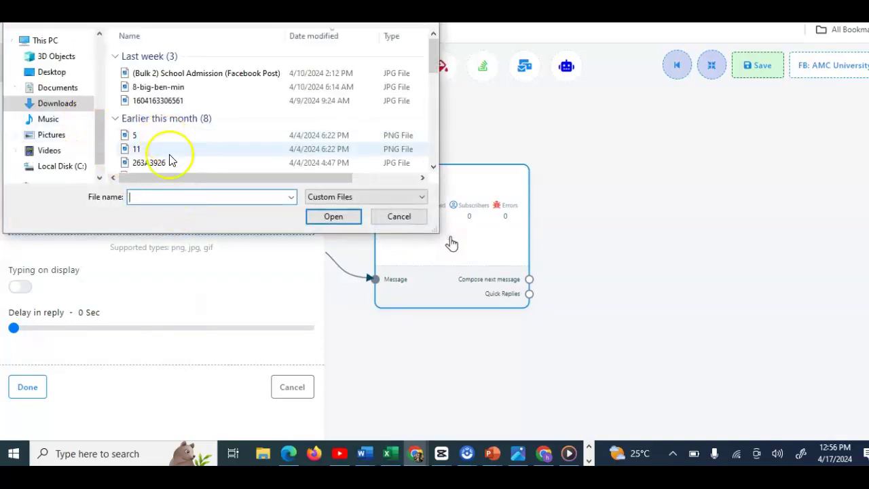
scroll(196, 136, "down", 5)
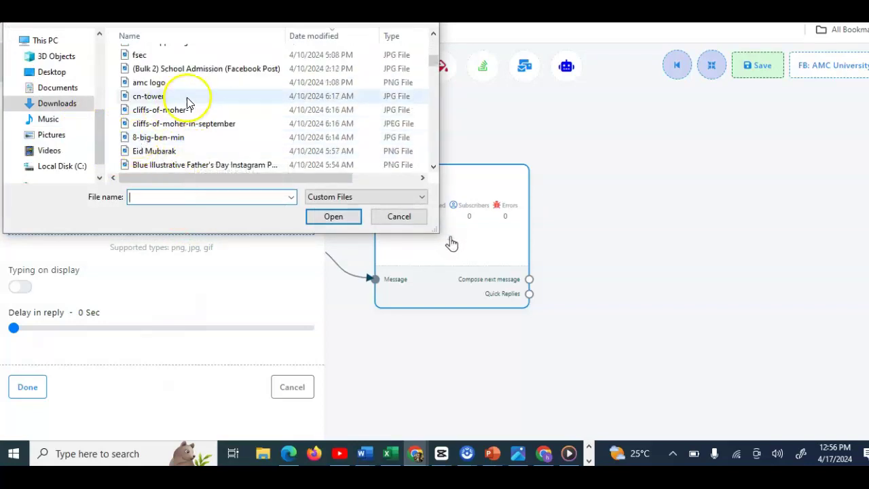
scroll(188, 116, "down", 1)
scroll(189, 122, "down", 2)
scroll(190, 132, "down", 2)
scroll(186, 136, "down", 6)
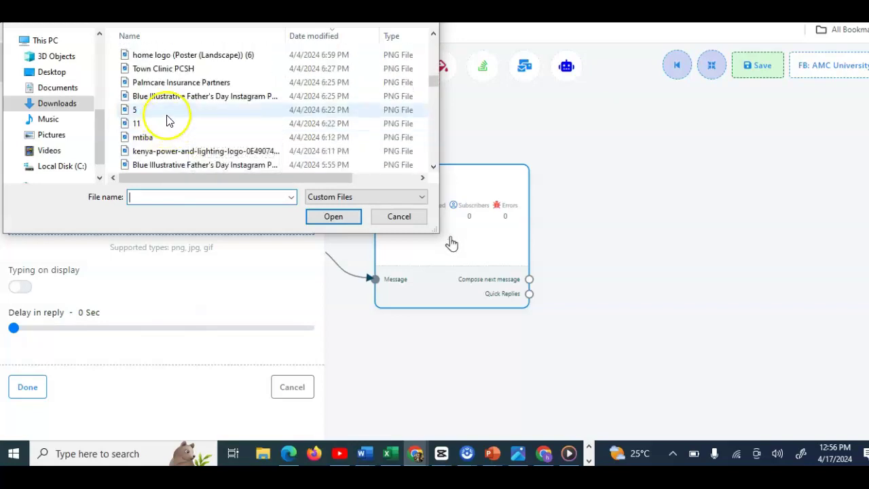
scroll(180, 139, "down", 5)
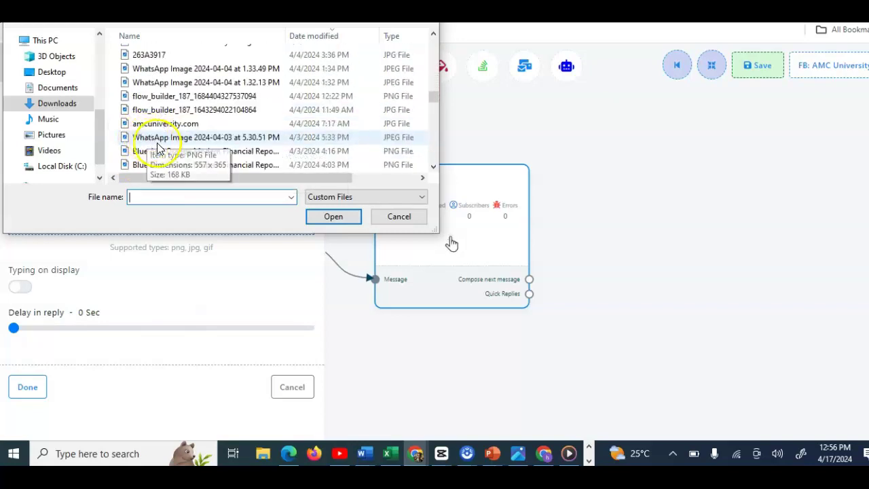
scroll(180, 136, "down", 2)
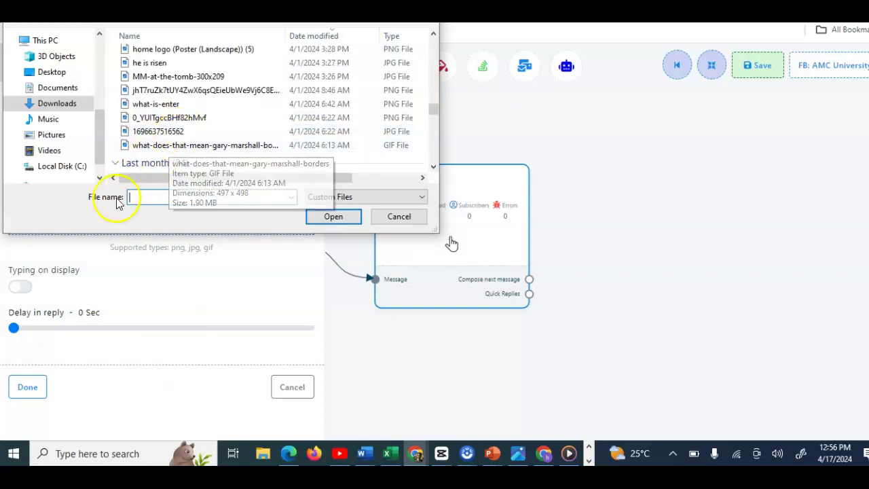
type("loc")
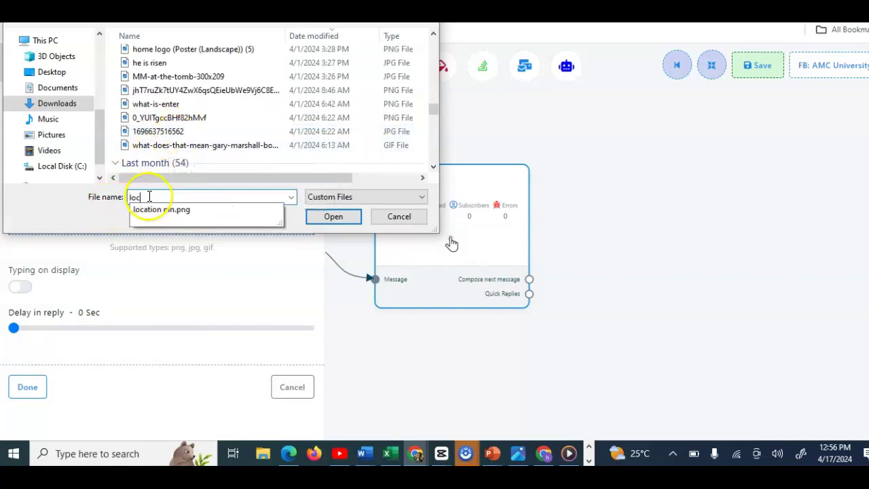
left_click(218, 213)
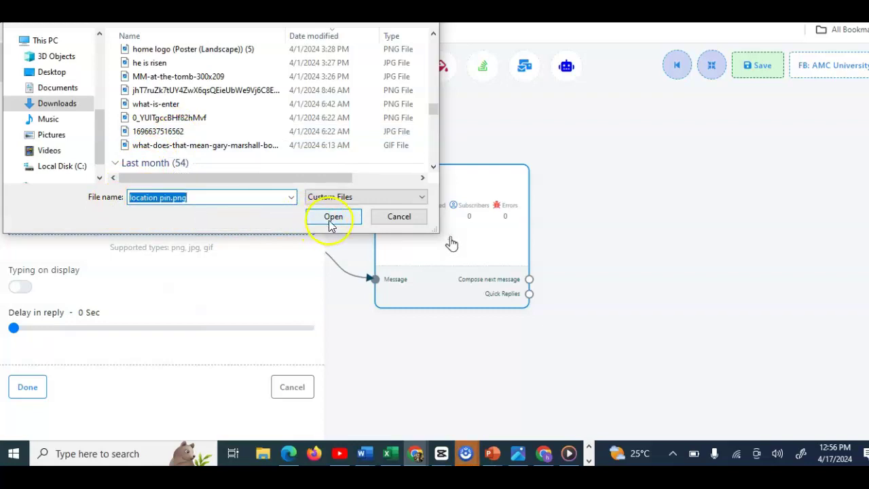
left_click(333, 217)
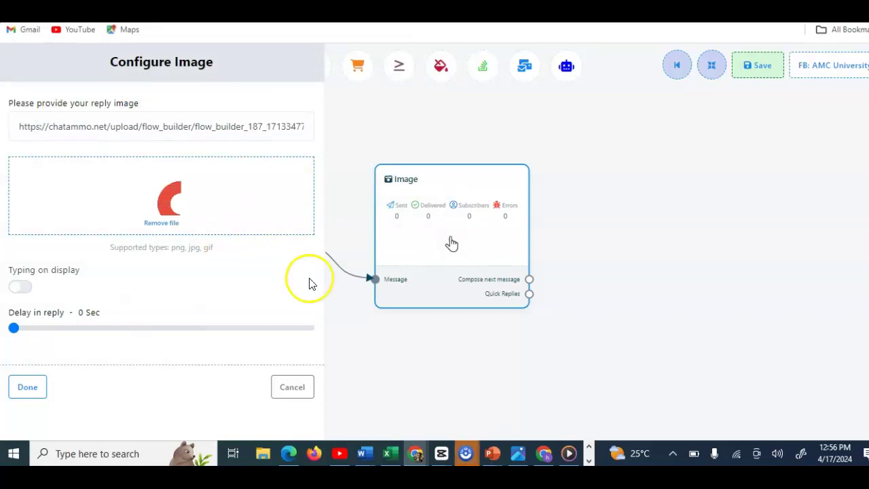
left_click_drag(450, 242, 454, 207)
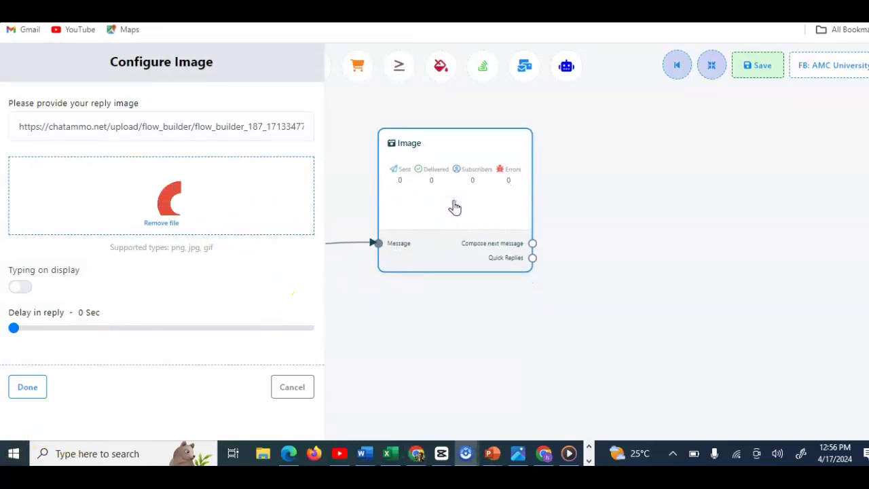
left_click(26, 387)
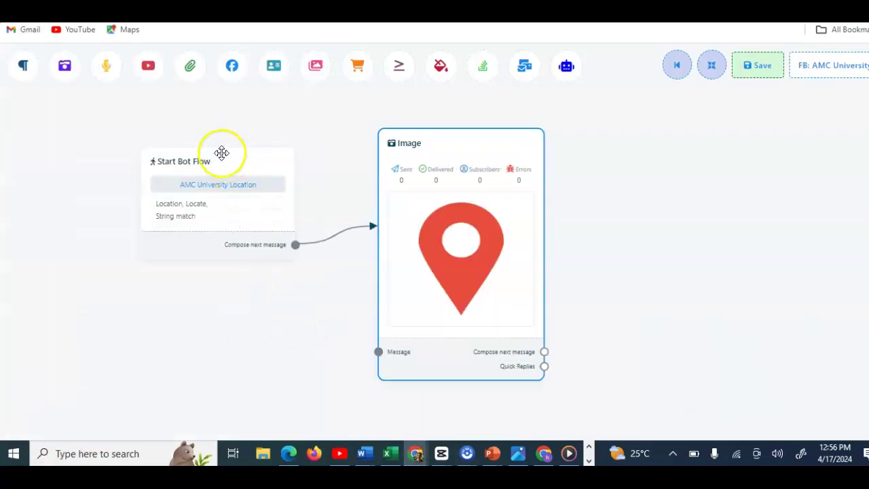
Rearrange the Start Bot Flow and Image blocks, and add a Text block as the next message after Image
left_click_drag(182, 158, 158, 205)
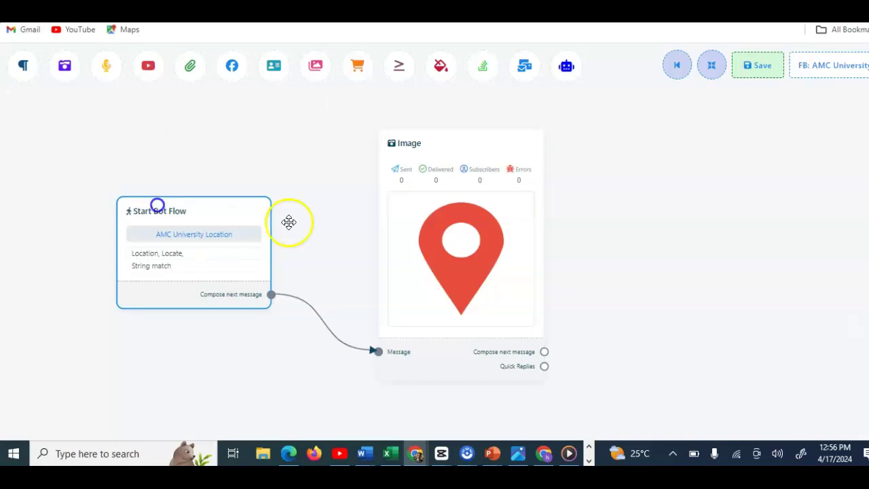
left_click_drag(419, 239, 412, 217)
left_click_drag(600, 231, 485, 217)
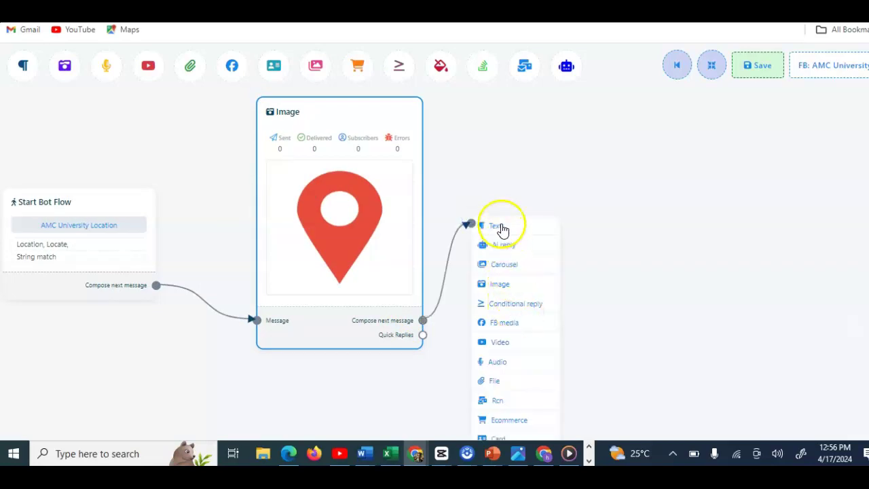
left_click(501, 227)
left_click(543, 299)
left_click_drag(544, 299, 514, 183)
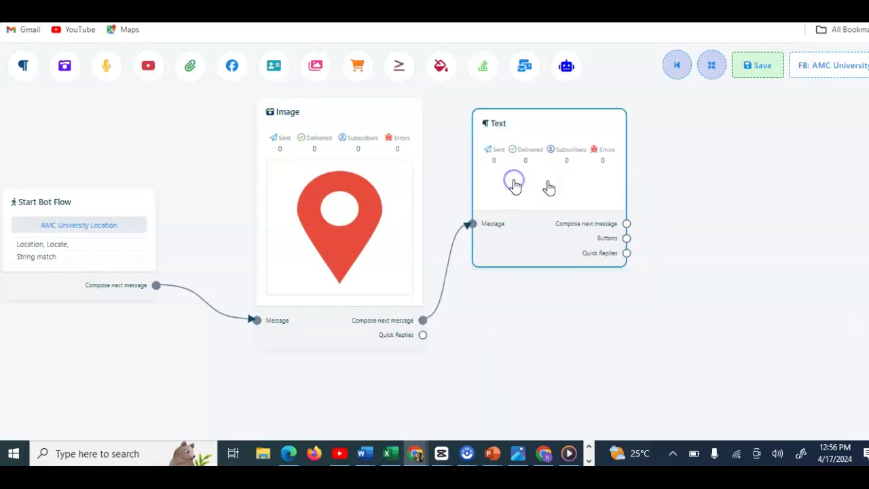
Write the Text block's reply with the university's address and directions, ending with "Would you like to call us or visit Us"
double_click(529, 181)
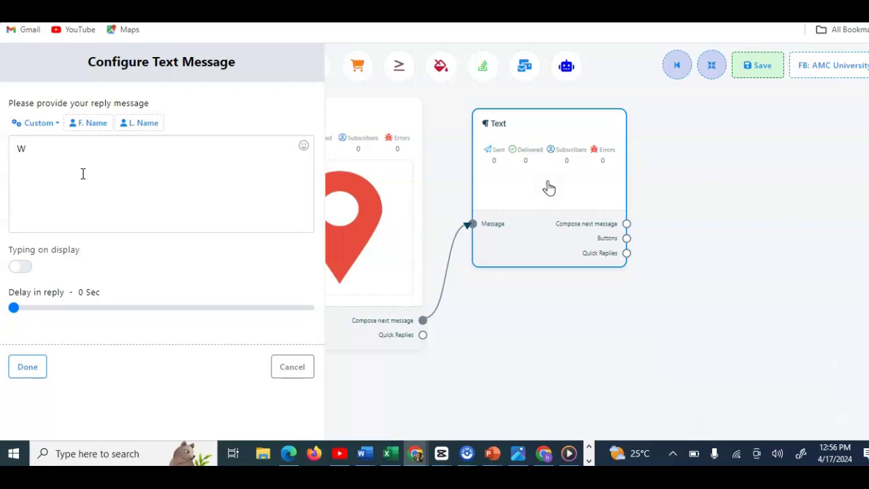
left_click(55, 149)
left_click(43, 154)
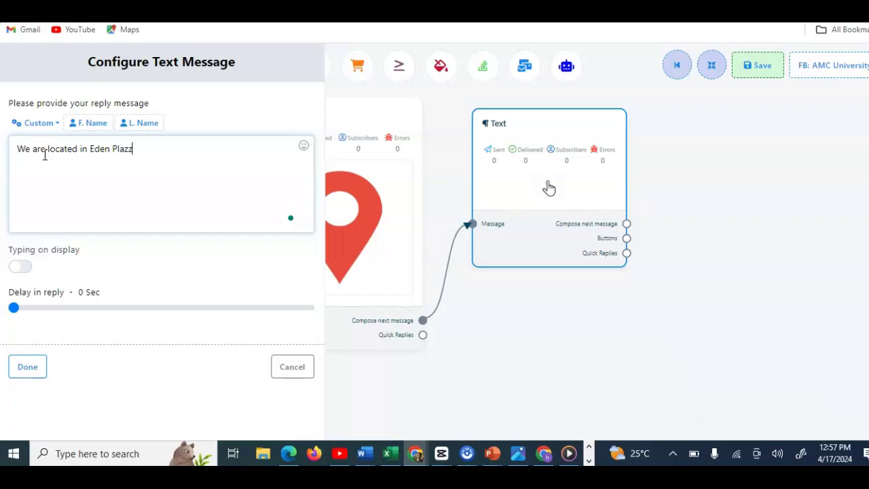
type(".")
key("Return")
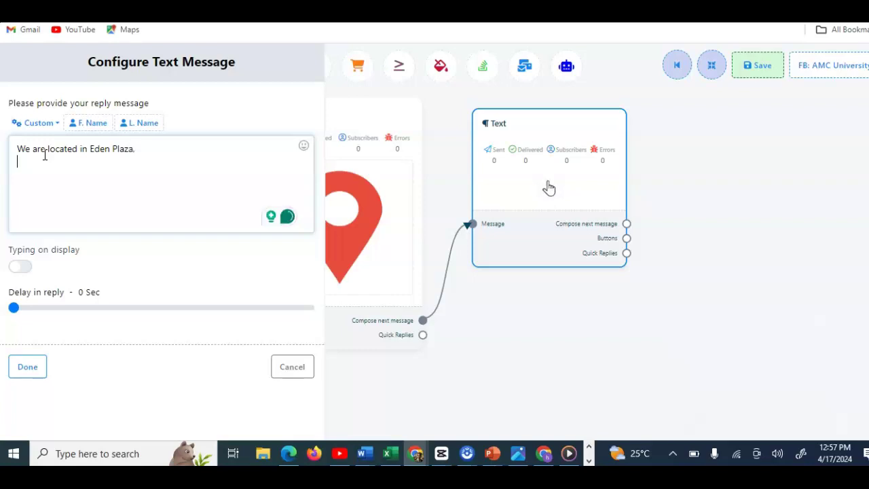
type("2nd Floor, Room 500")
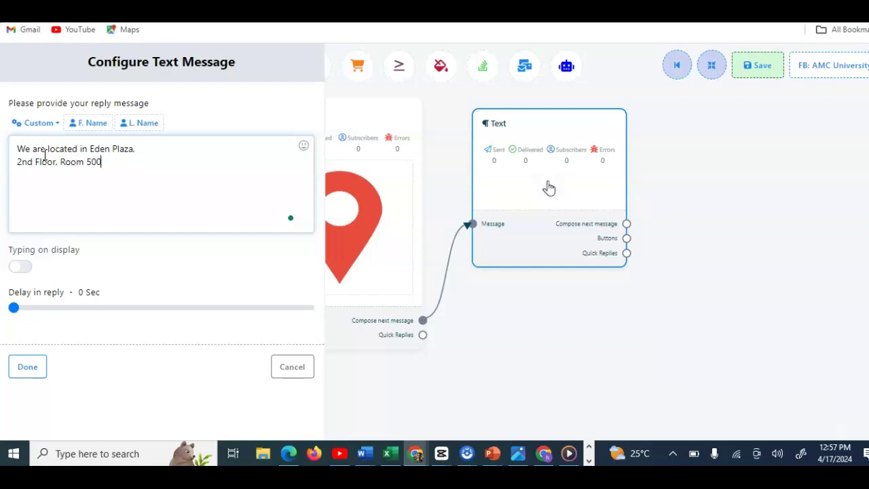
key("Return")
type("Eden Plaza is found al")
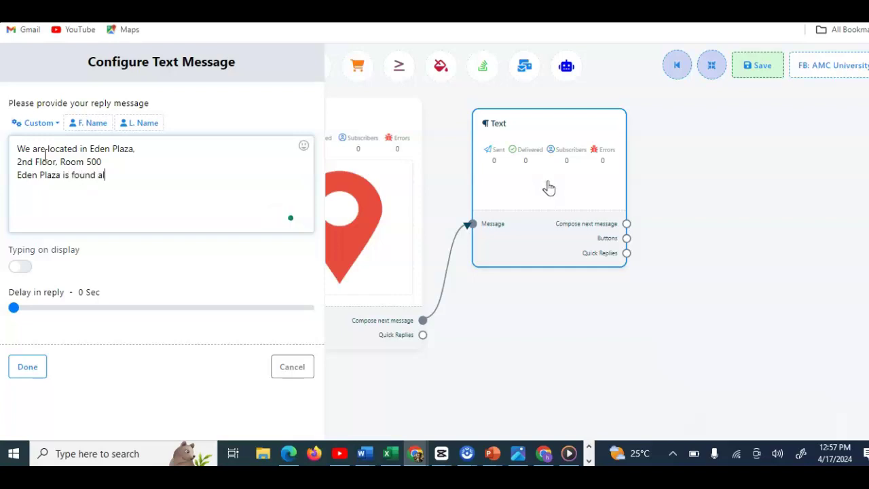
type("ong Sha")
key("BackSpace")
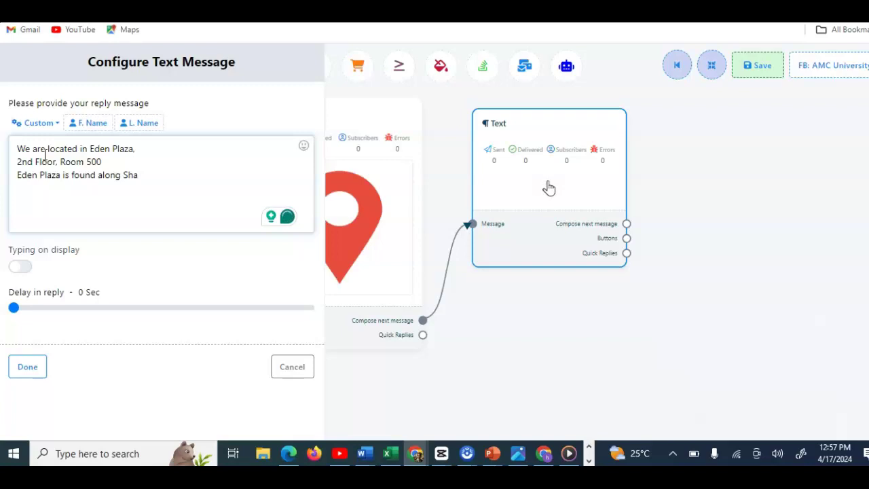
type("Rd towards Uganda")
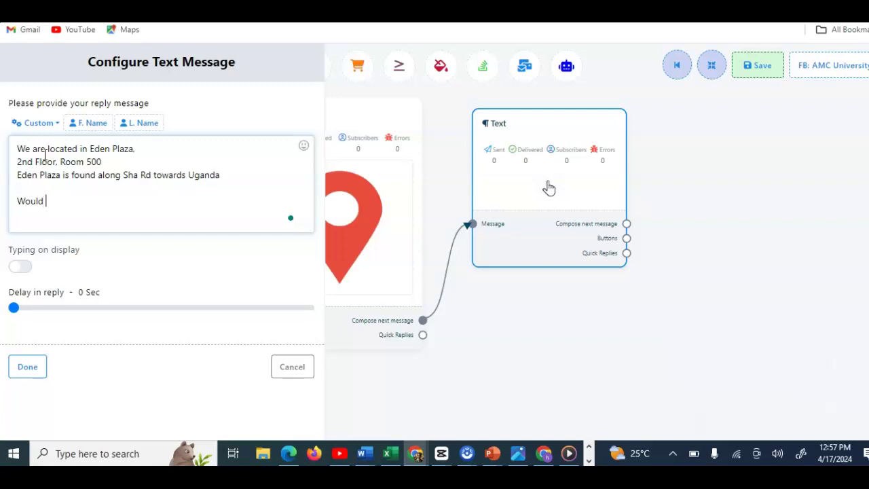
type("you like to call us or visit Us")
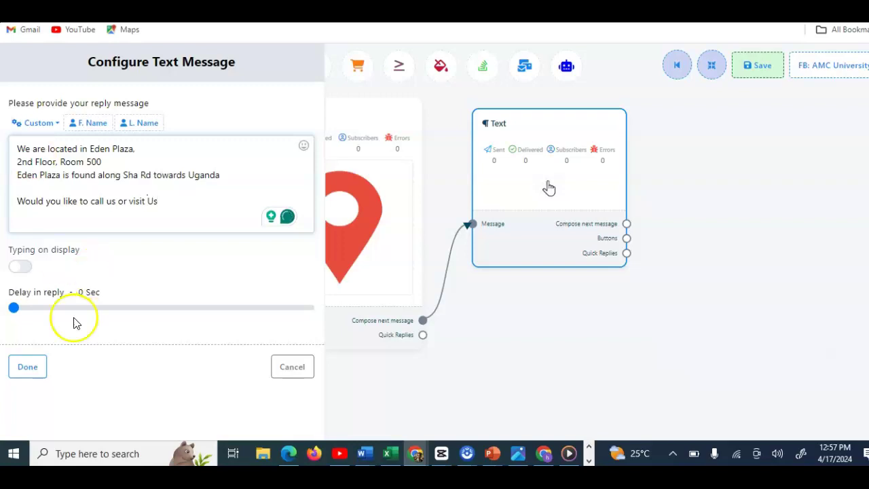
Set the Text block's delay in reply to 3 seconds and enable its typing display
left_click_drag(17, 310, 28, 309)
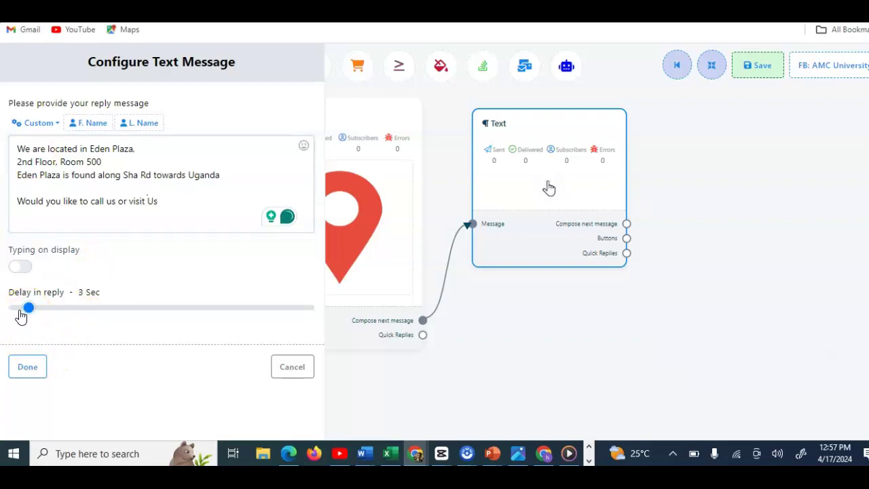
left_click(28, 366)
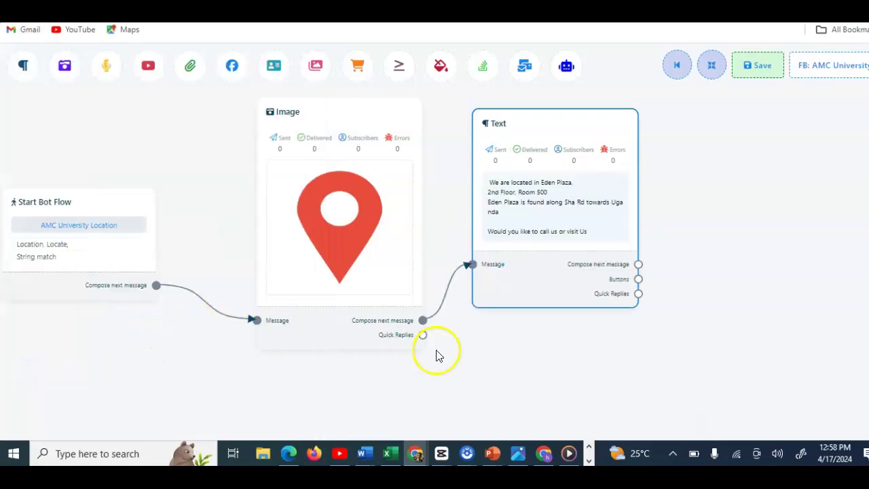
left_click(528, 273)
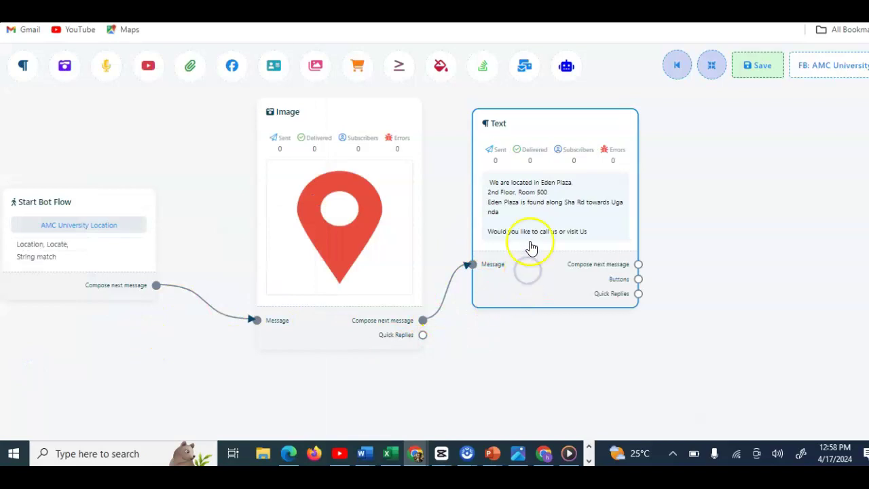
left_click(21, 266)
left_click(25, 372)
Attach a Quick Reply block to the Text block's quick replies, place it beside the Text block and open its configuration
left_click_drag(439, 403, 246, 352)
left_click_drag(275, 292, 288, 302)
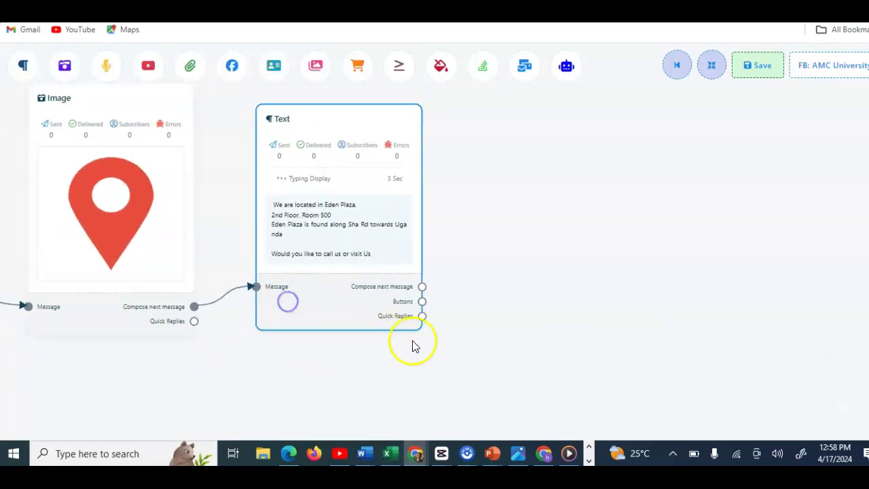
left_click_drag(422, 316, 451, 250)
left_click_drag(464, 347, 503, 188)
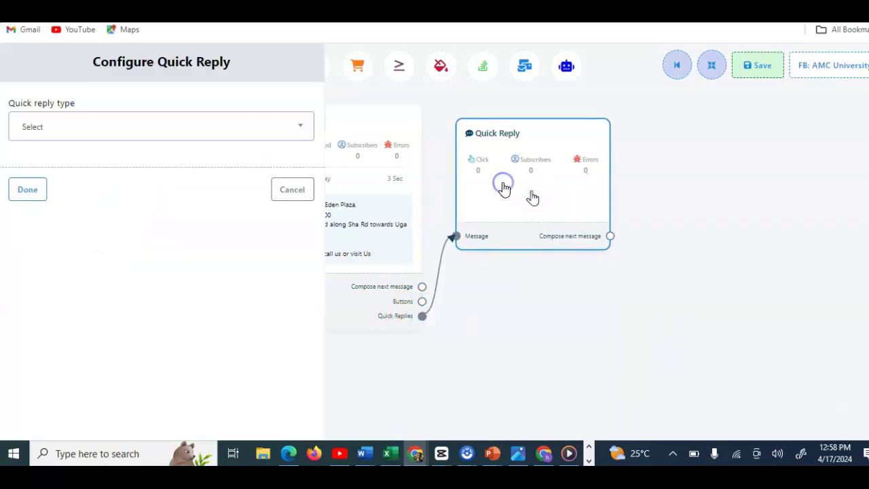
Configure the quick reply as type "Send message" with the button name "Call Us"
left_click(59, 125)
left_click(43, 216)
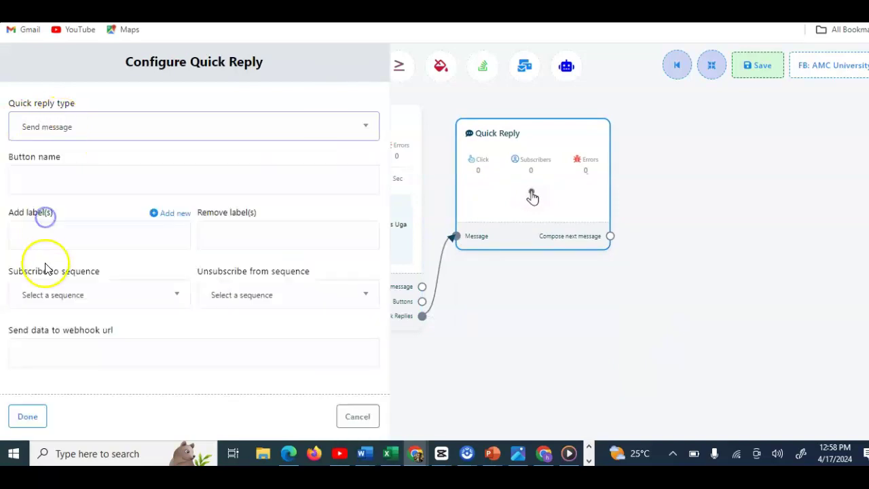
left_click(51, 180)
type("Call Us")
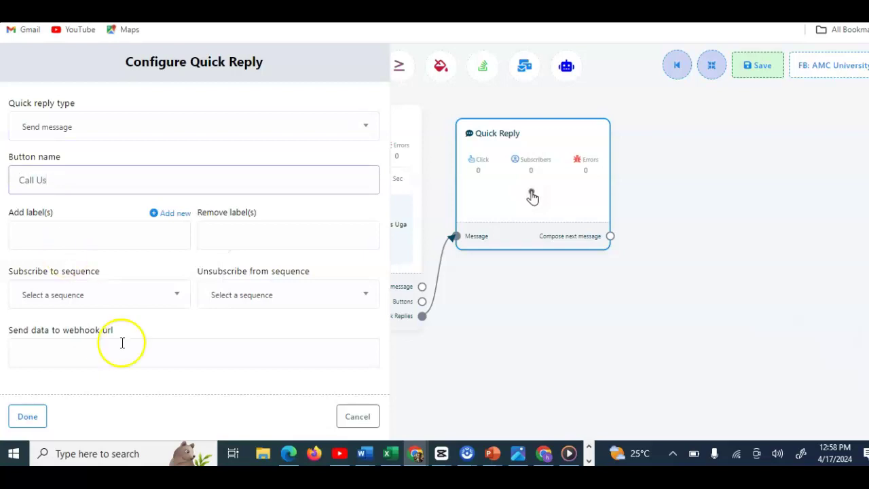
left_click(18, 417)
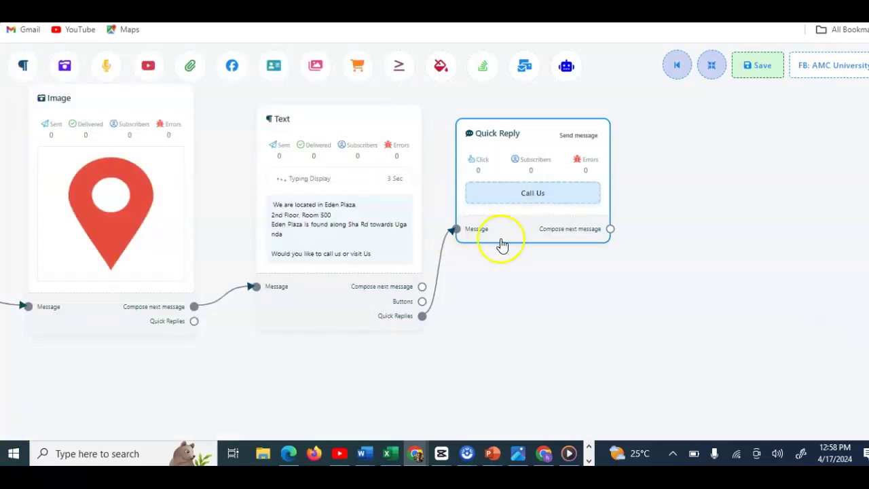
Attach a second quick reply below the first, of type "Send message" with the button name "Visit US"
left_click_drag(423, 317, 452, 318)
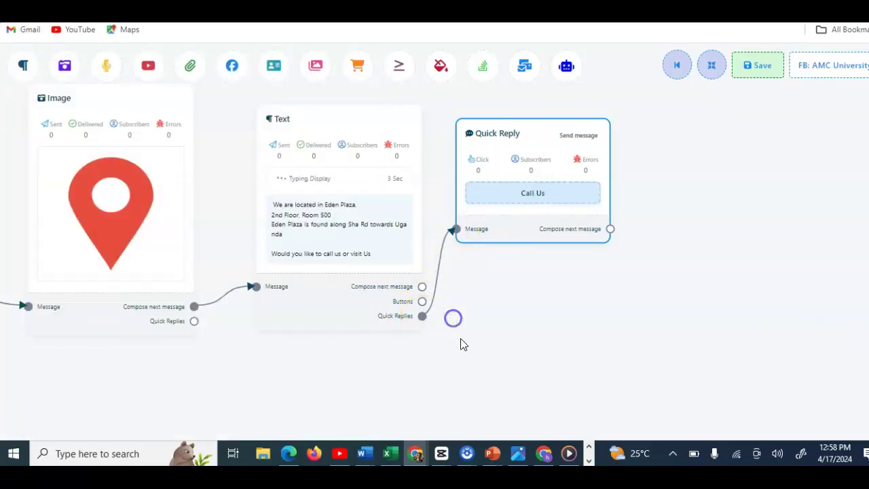
double_click(503, 388)
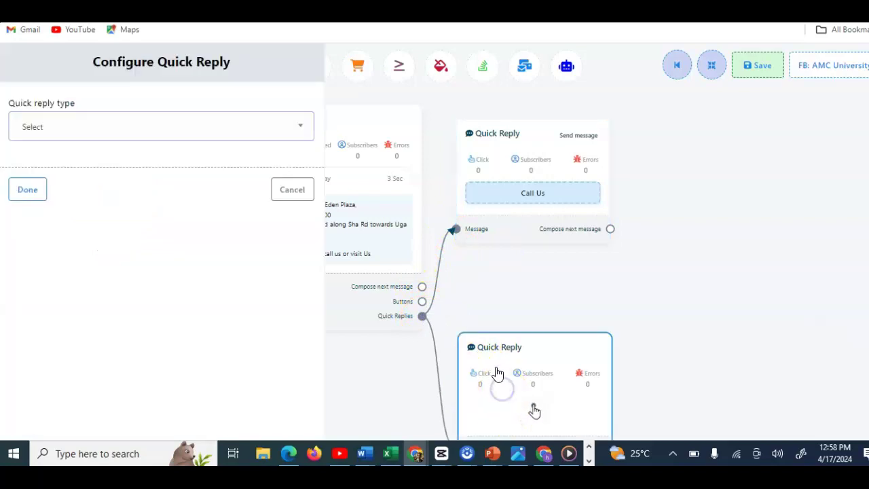
left_click(125, 127)
left_click(103, 215)
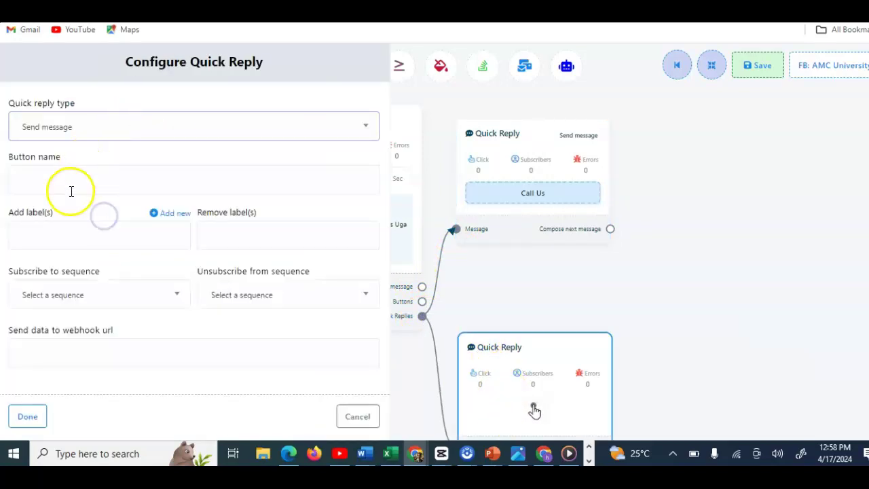
left_click(69, 180)
type("Visit US")
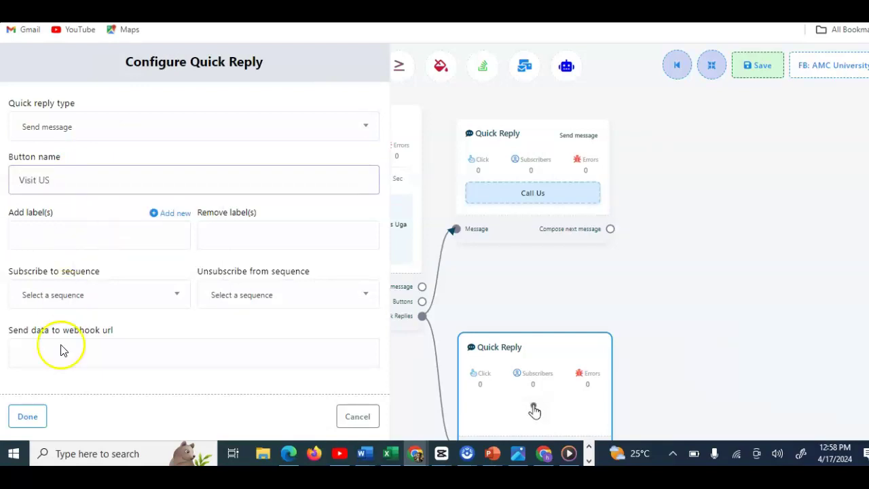
left_click(27, 416)
Move the Text and Image blocks away from the two quick replies so the connections are spaced out
left_click_drag(302, 253, 297, 343)
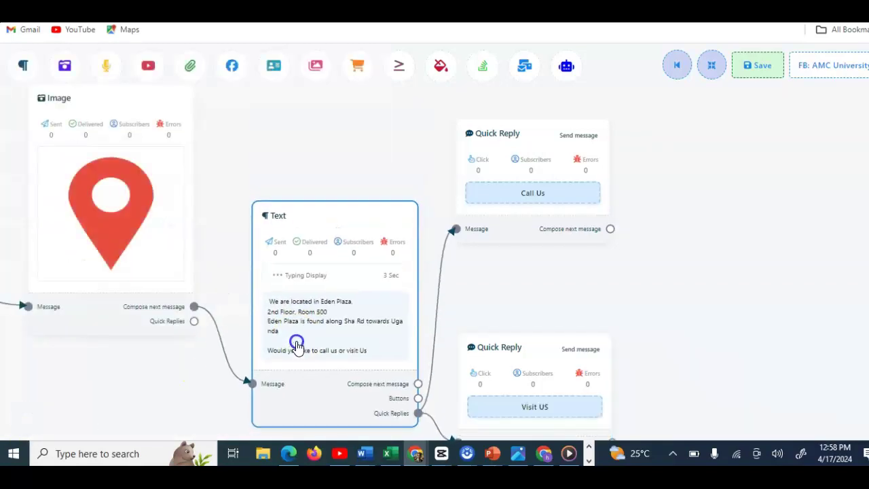
left_click_drag(192, 286, 157, 306)
left_click_drag(290, 341, 229, 298)
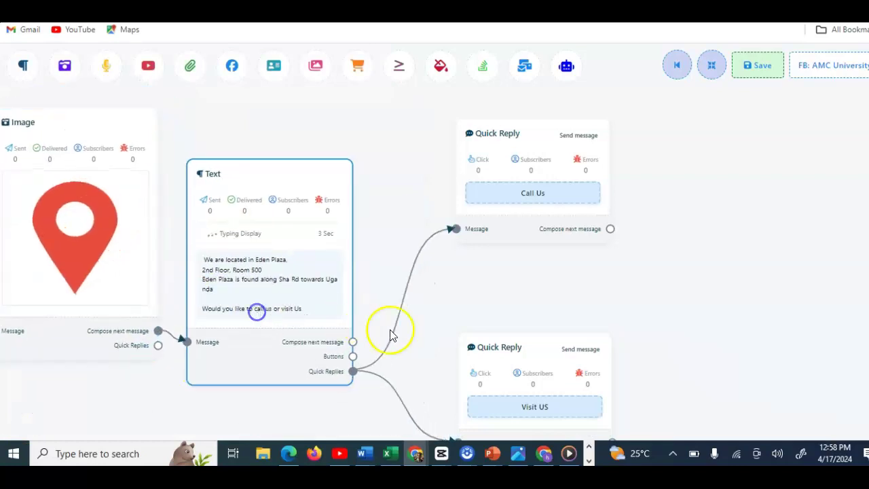
Attach a Text block to the "Call Us" quick reply's next message, place it beside the quick reply and open its configuration
left_click_drag(415, 303, 246, 310)
left_click_drag(408, 241, 450, 197)
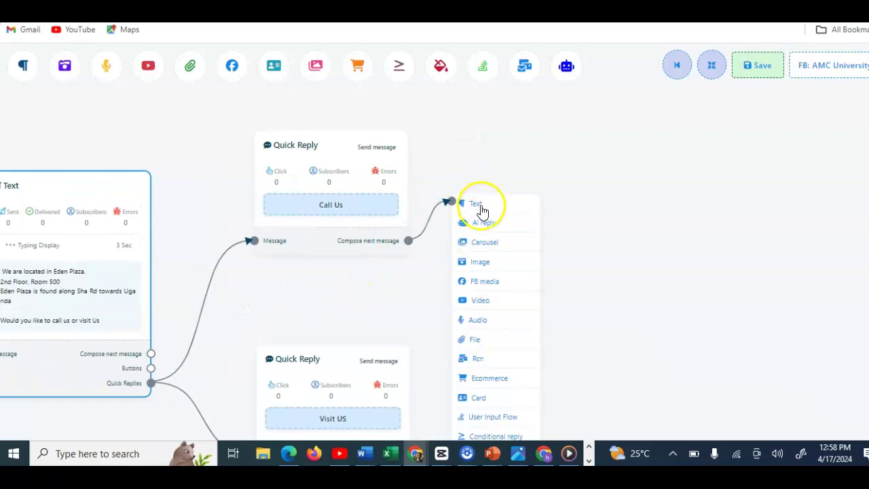
left_click(480, 203)
left_click_drag(559, 284, 540, 208)
double_click(541, 204)
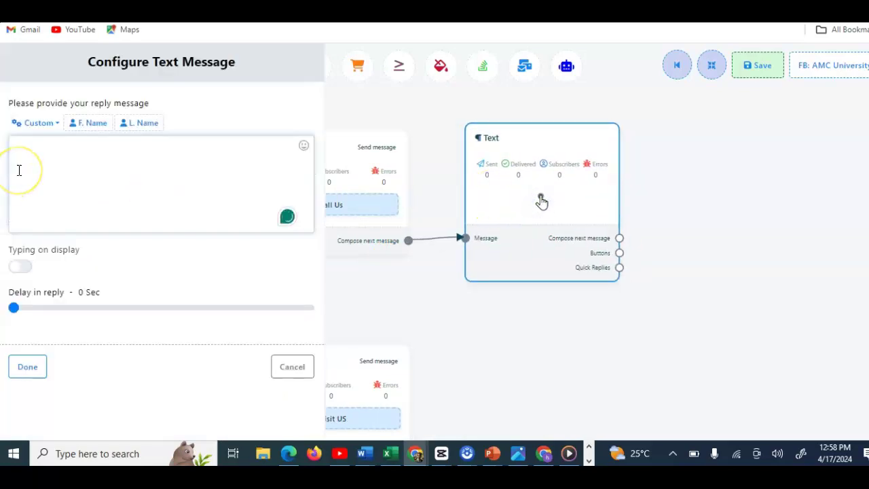
Set the reply message to "Hi #LEAD_USER_FIRST_NAME#, to call us, click the button below" with typing on display enabled
type("Hi")
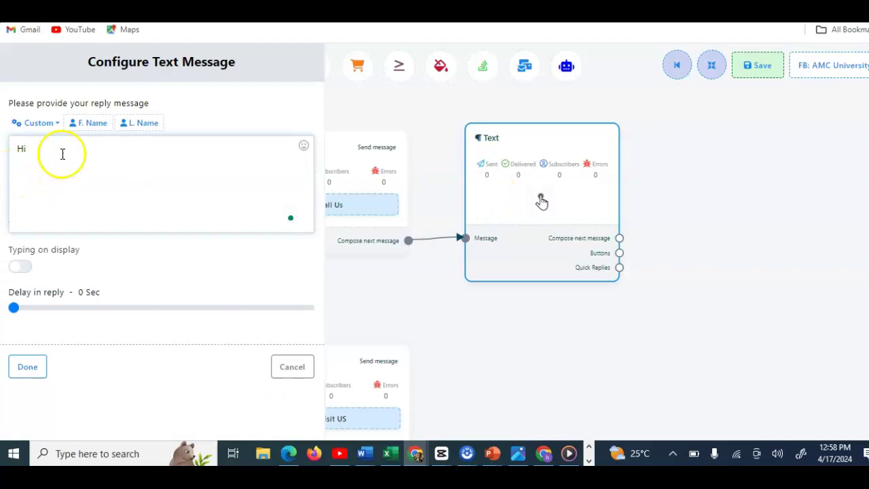
left_click(96, 124)
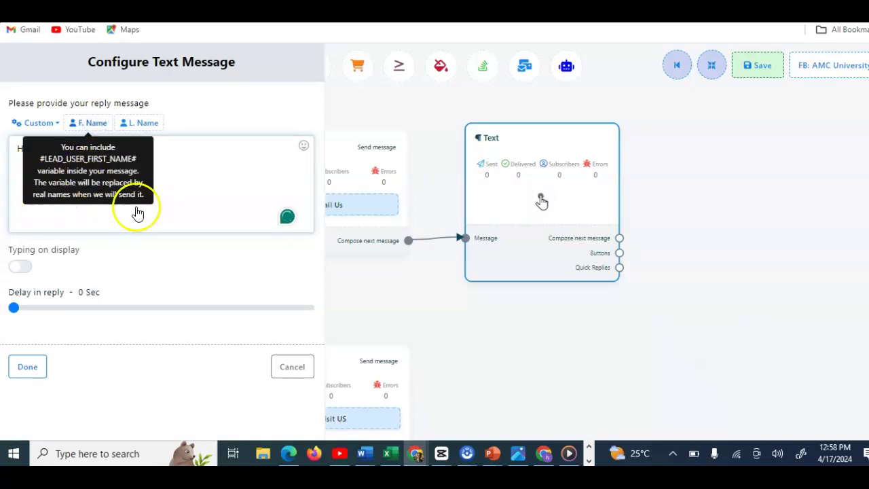
left_click(164, 153)
type(",")
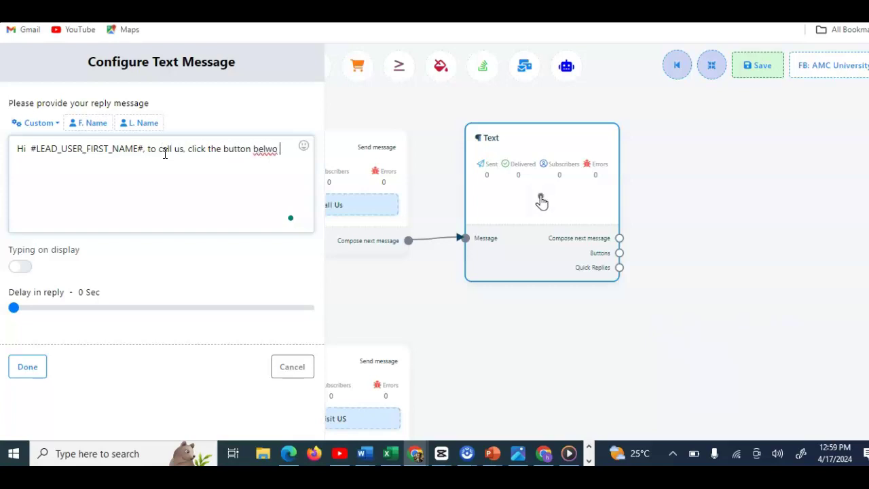
key("BackSpace")
type("ow")
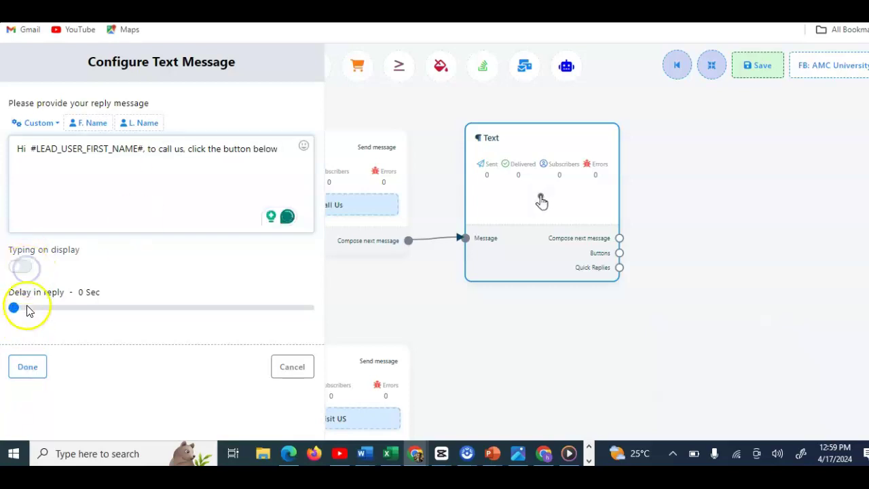
left_click(28, 367)
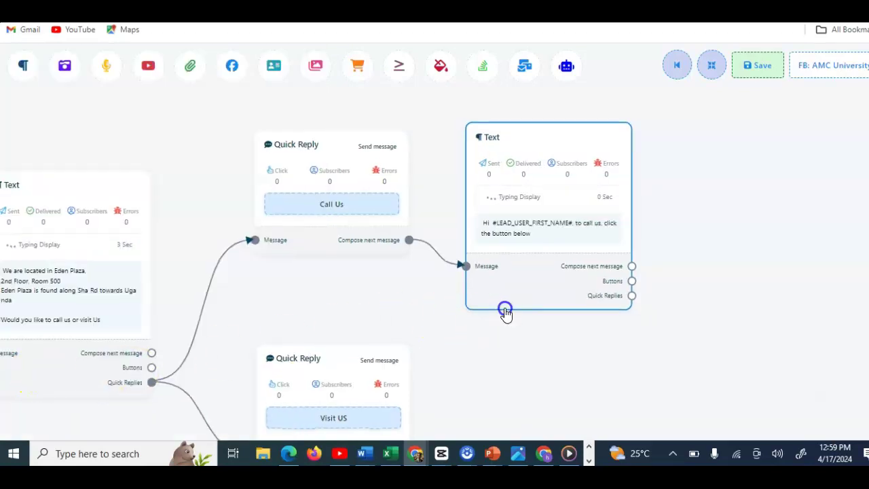
Attach a Text block to the "Visit US" quick reply's next message and place it beside that quick reply
scroll(504, 310, "down", 2)
left_click_drag(405, 404, 435, 410)
left_click_drag(507, 372, 472, 330)
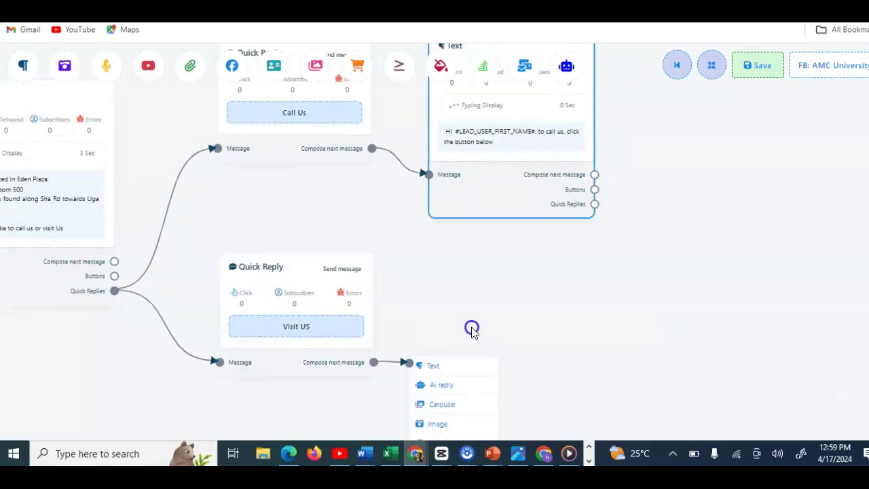
left_click(429, 360)
left_click_drag(491, 358, 488, 340)
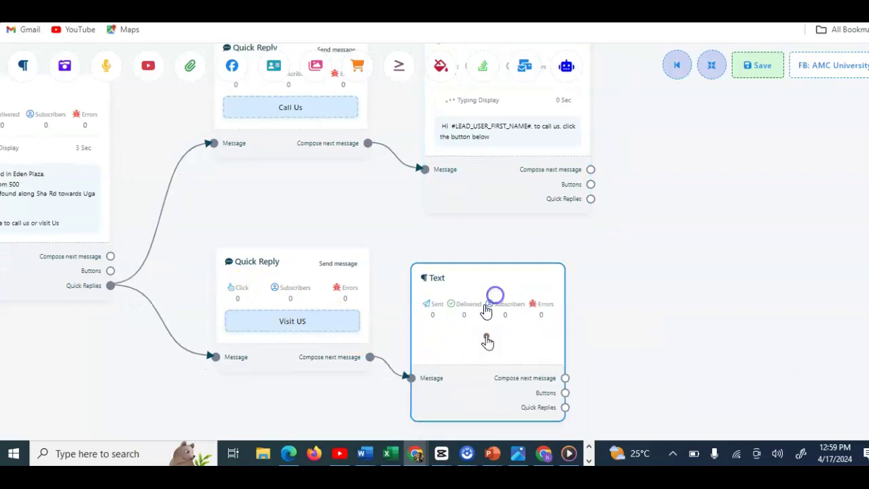
Configure the "Visit US" branch's Text block with the message "To Vist us, click the button below"
double_click(431, 315)
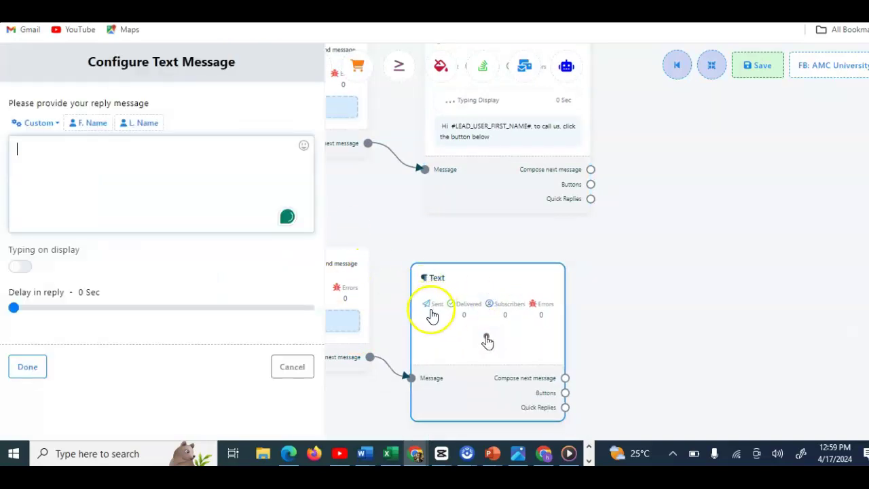
left_click(42, 155)
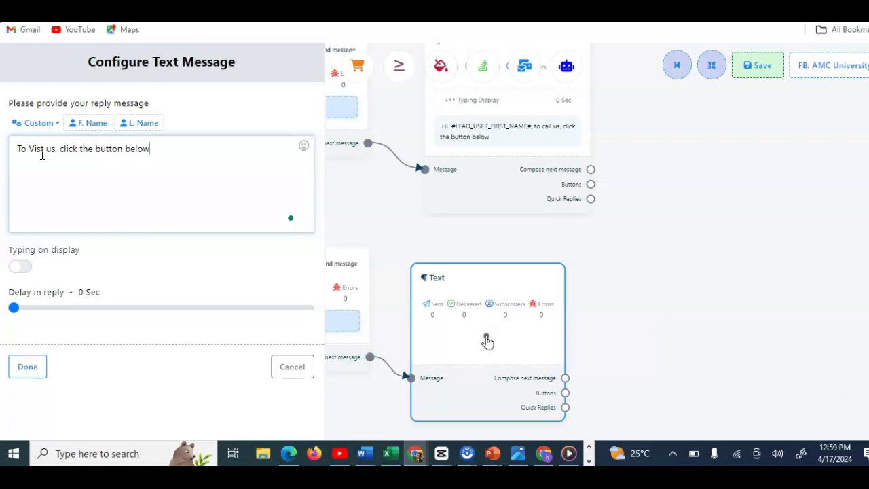
left_click(19, 367)
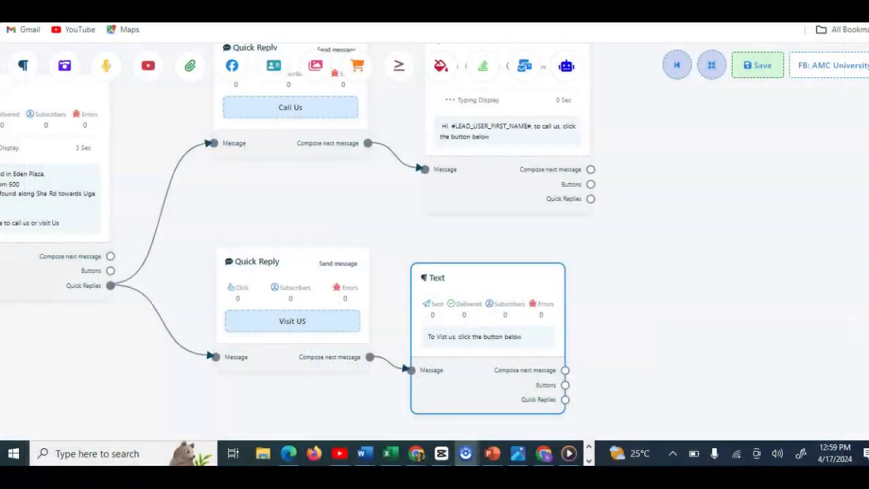
Open the Eden Plaza address Text block, copy its entire message and clear the message field
left_click_drag(223, 214, 439, 237)
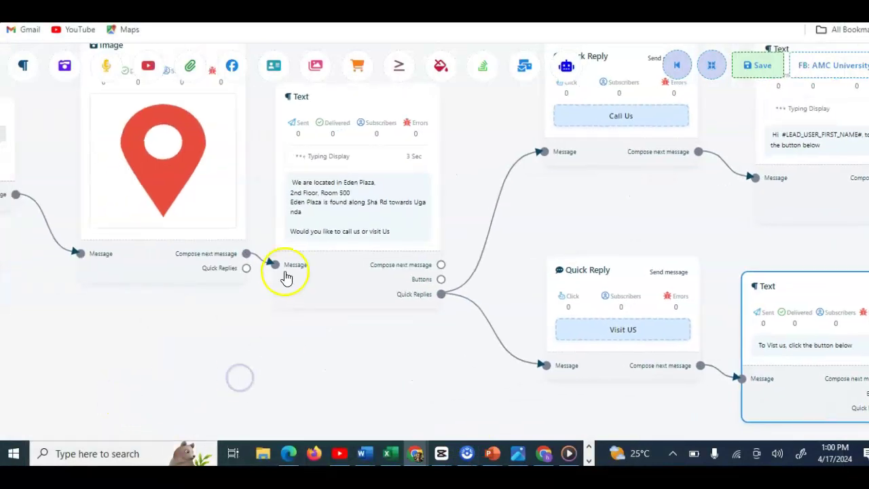
left_click(360, 199)
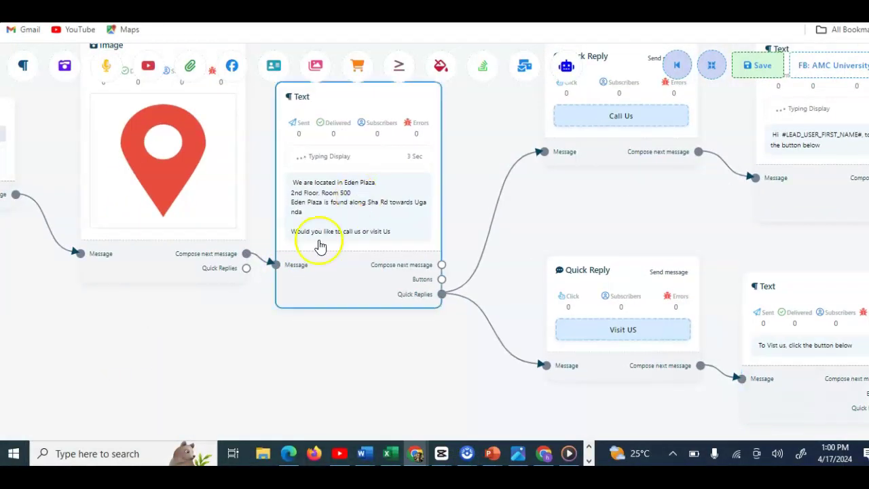
double_click(393, 163)
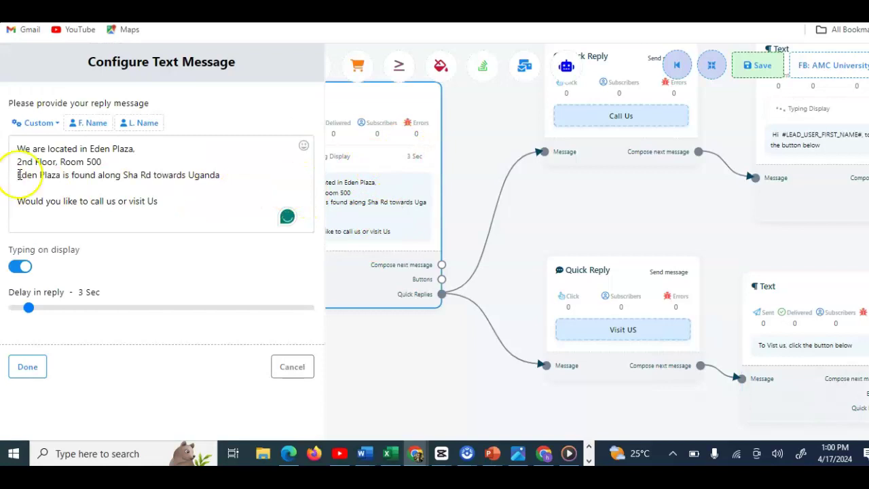
left_click(17, 149)
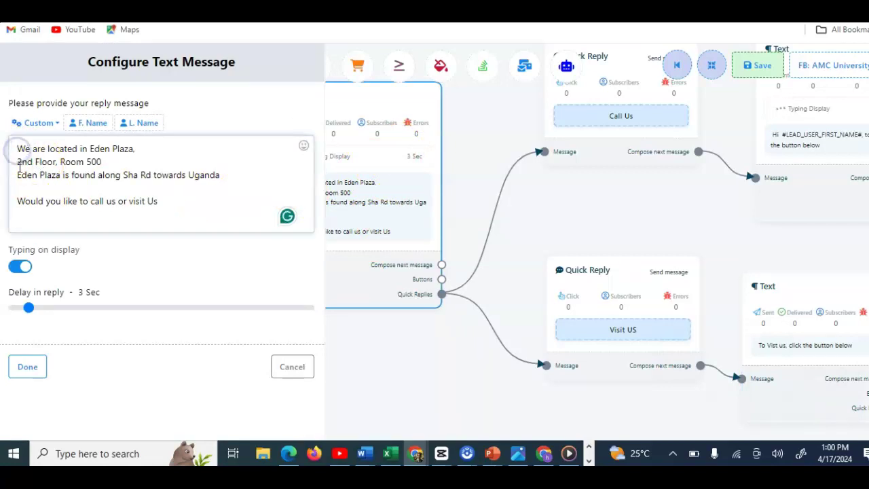
left_click_drag(18, 148, 170, 207)
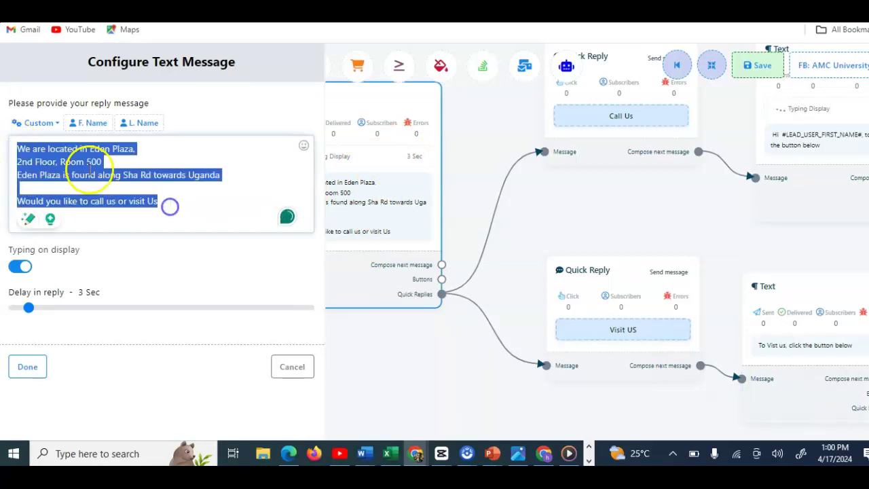
right_click(90, 169)
left_click(112, 216)
key("BackSpace")
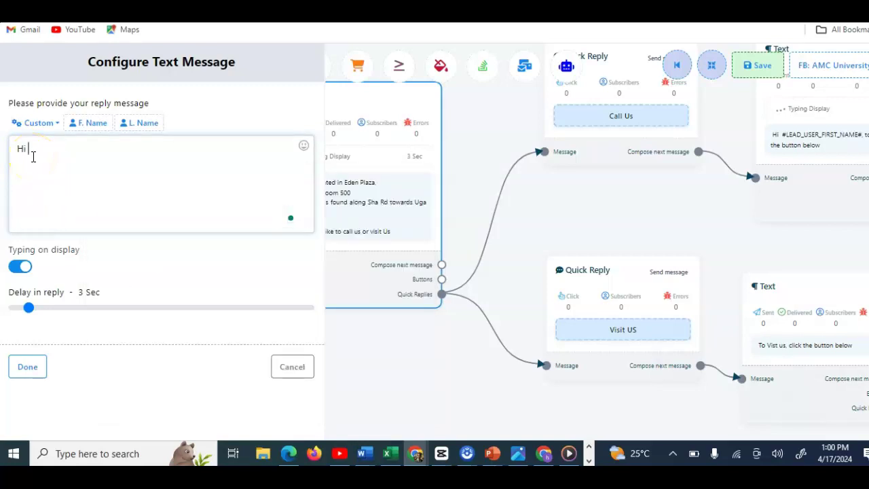
Begin the address message with "Hi #LEAD_USER_FIRST_NAME#", paste the copied address text beneath it and save the flow
left_click(83, 123)
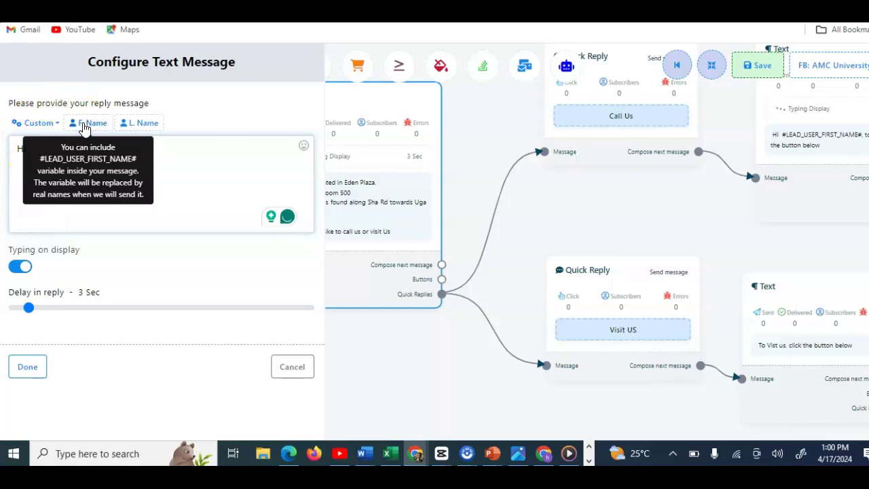
left_click(195, 154)
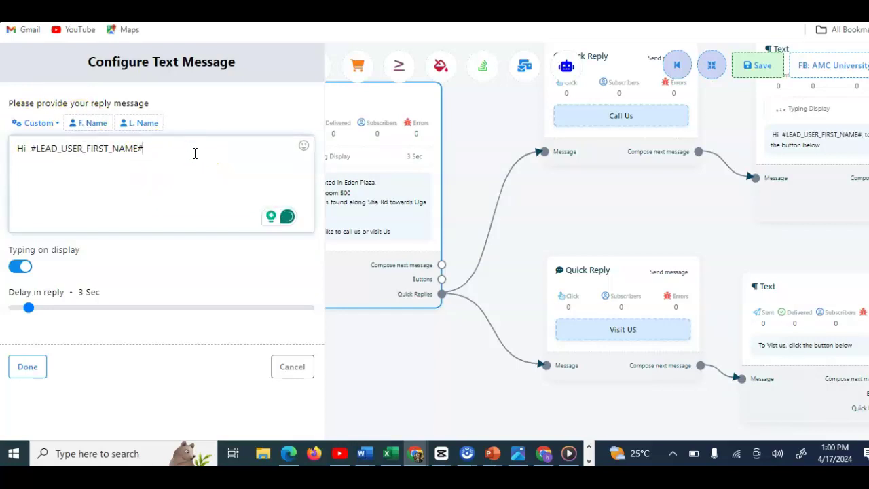
key("ctrl+v")
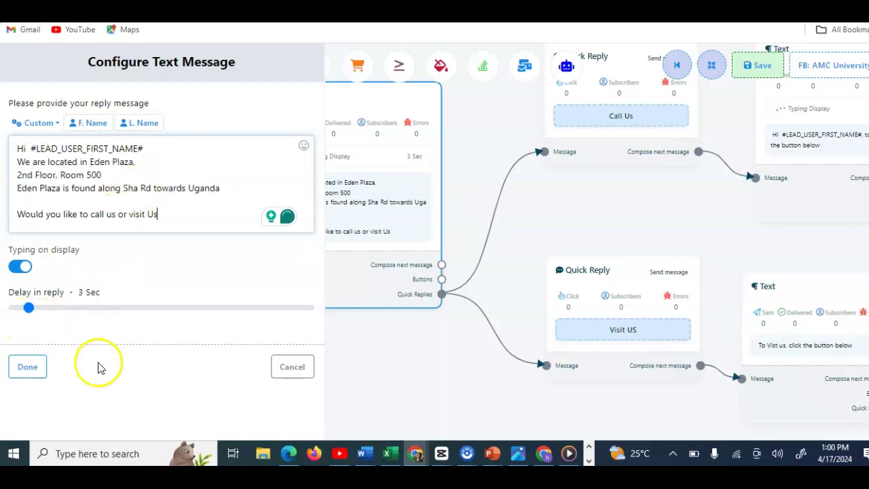
left_click(26, 372)
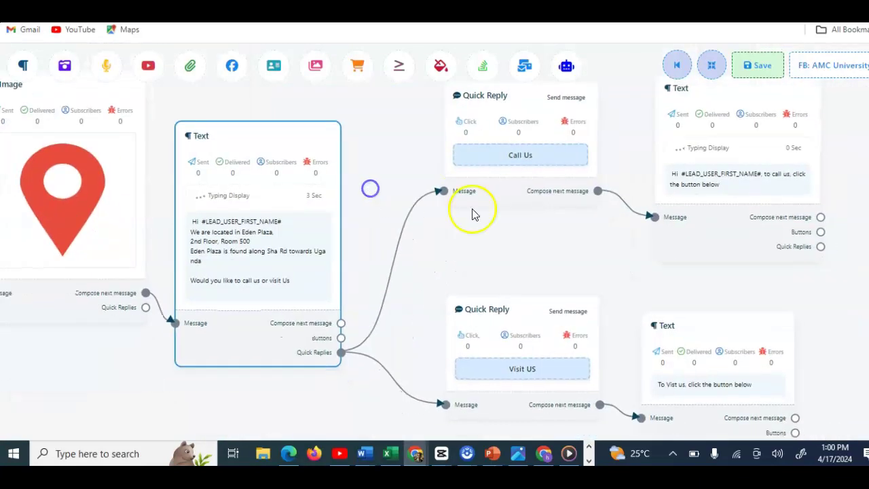
left_click(767, 71)
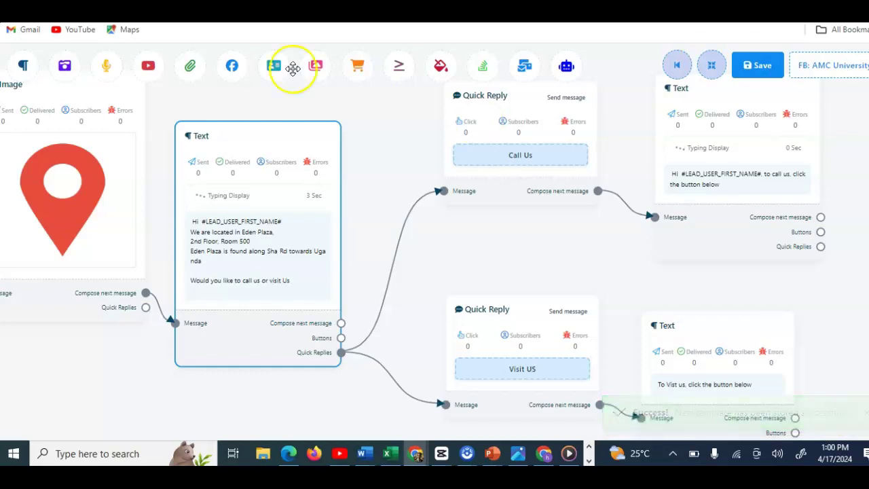
Switch to Facebook, minimise the Hope Water Africa chat and search for "amc university"
key("ctrl+Tab")
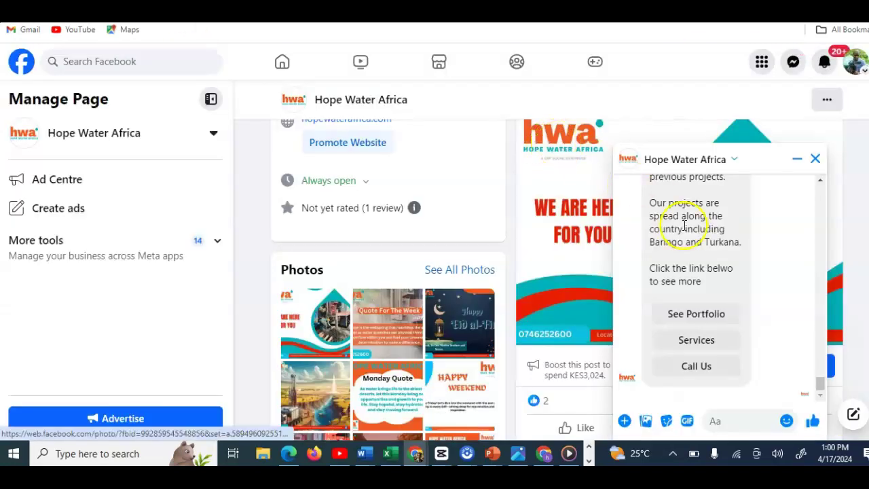
left_click(796, 159)
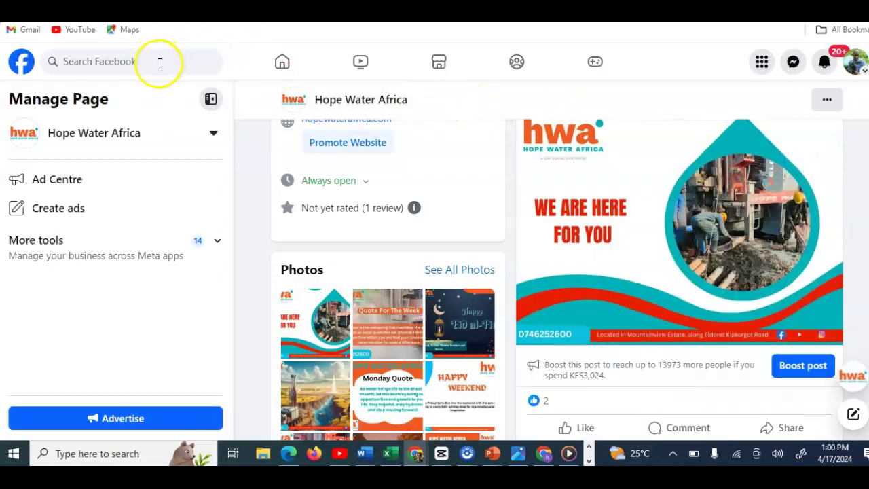
left_click(160, 63)
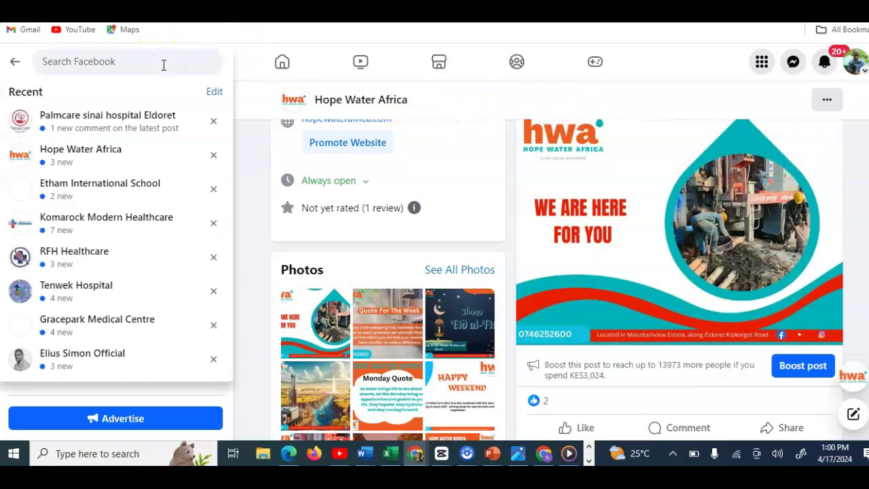
type("amc university")
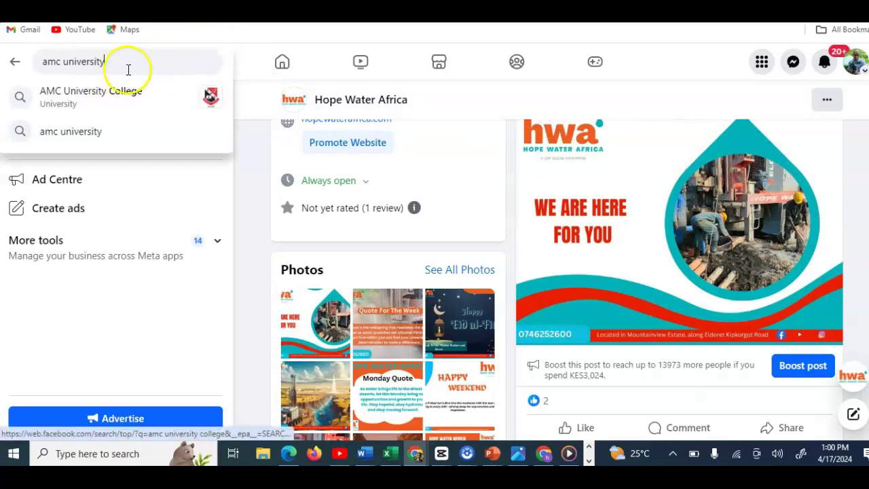
key("Return")
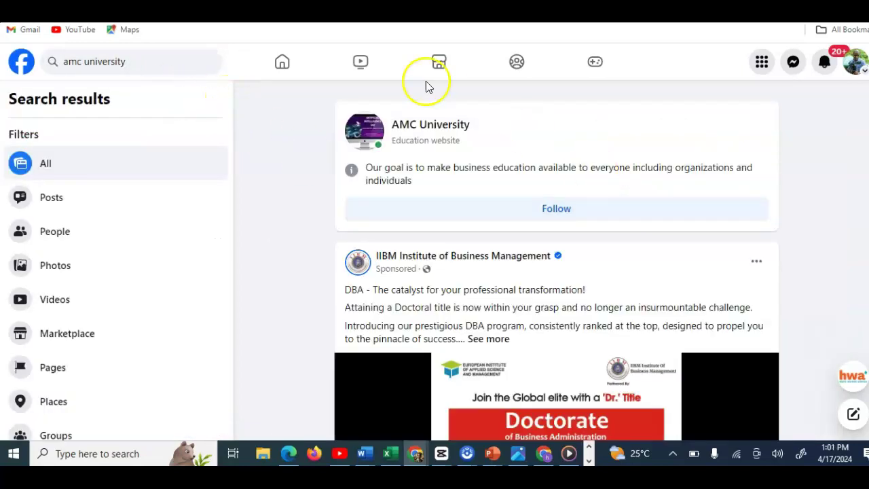
Follow AMC University from the search results and open its page
left_click(568, 211)
left_click(439, 127)
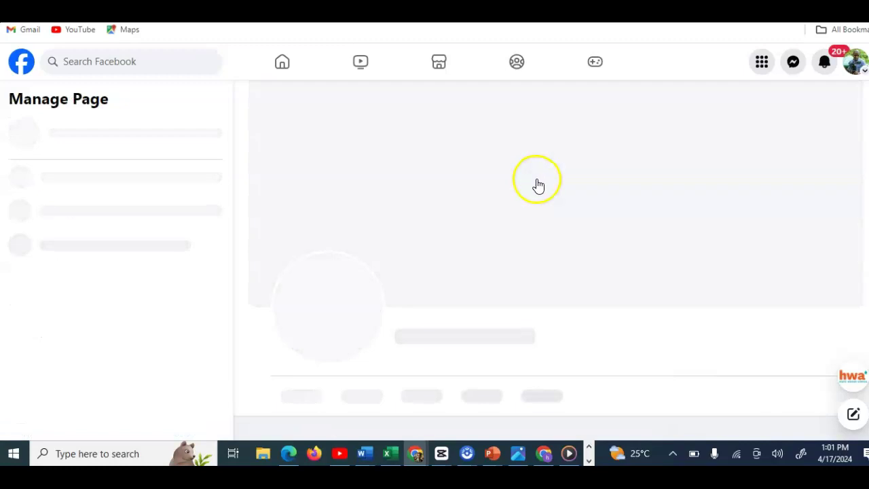
scroll(538, 187, "down", 3)
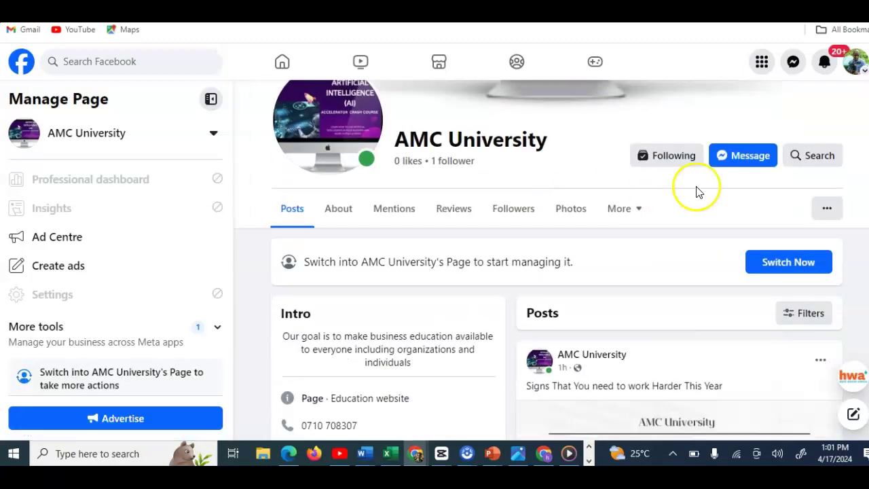
Open a Messenger chat with the AMC University page and send the message "Hi"
left_click(746, 165)
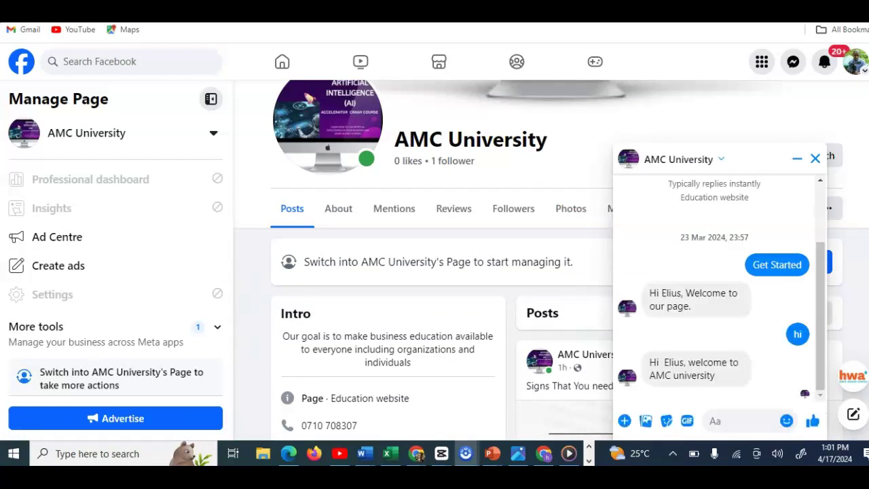
left_click(719, 421)
type("Hi")
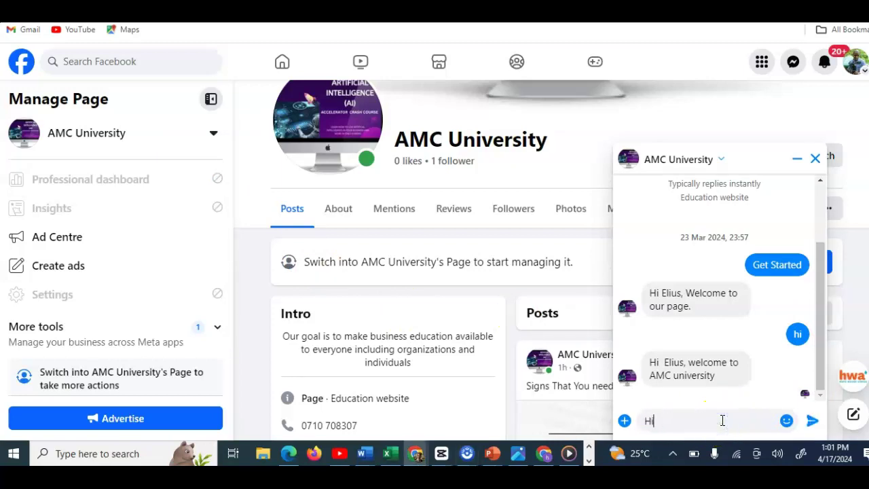
key("Return")
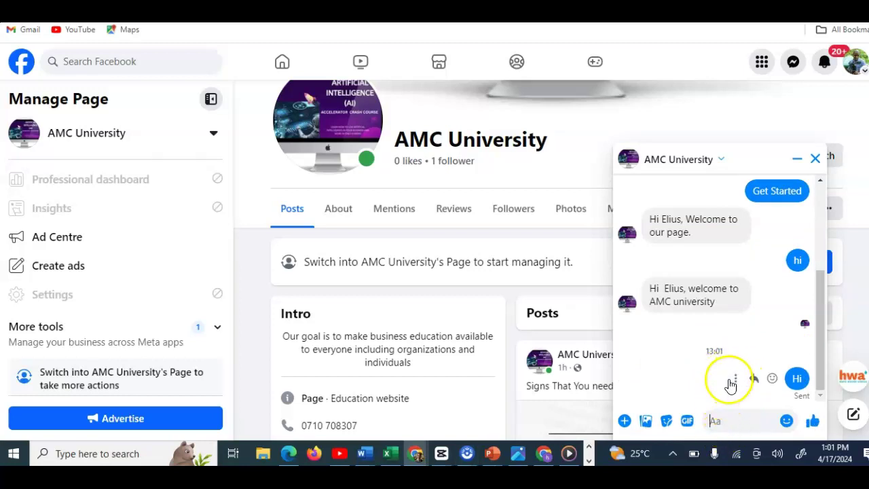
Examine the automated reply in the AMC University chat, including the location image, address text and quick replies
scroll(746, 360, "down", 1)
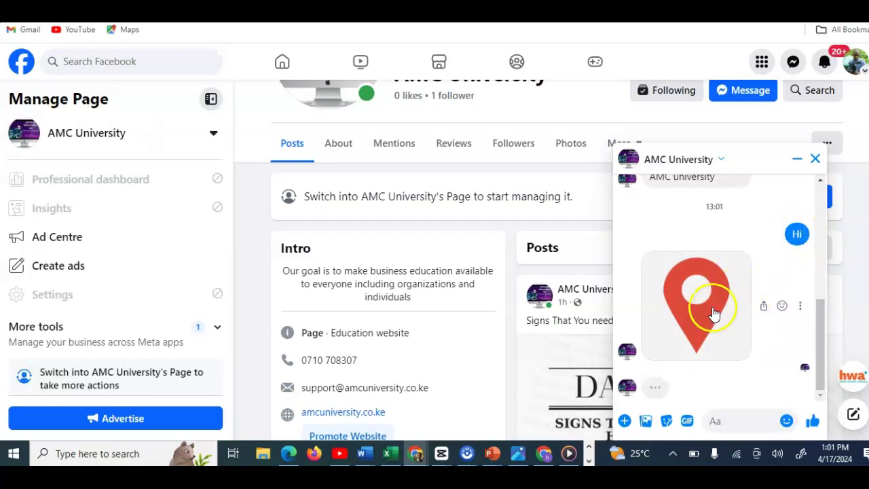
scroll(716, 314, "down", 2)
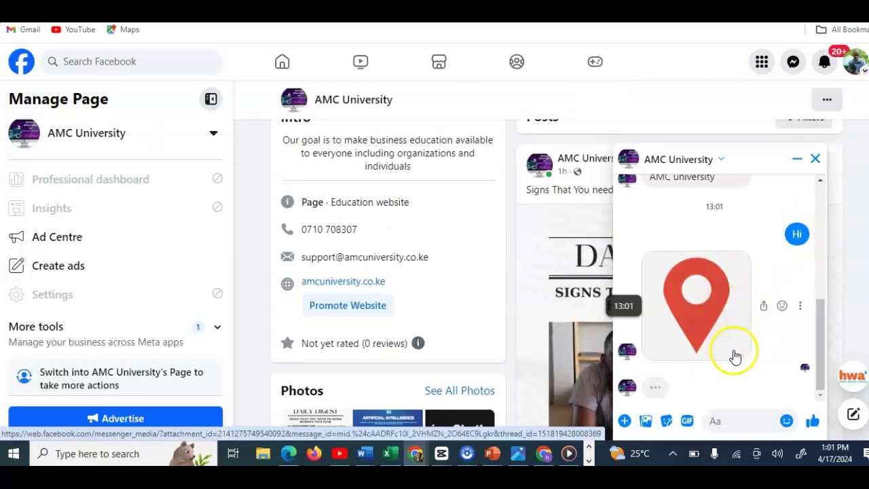
scroll(697, 279, "up", 1)
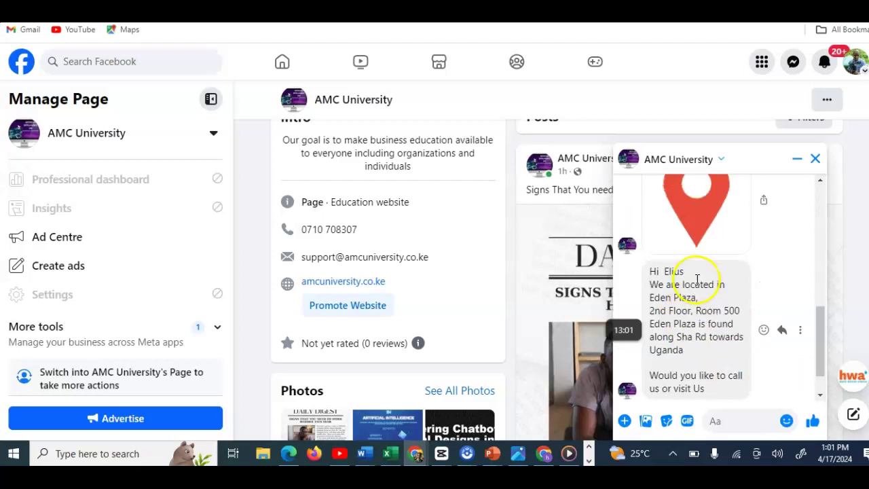
scroll(697, 279, "up", 3)
scroll(722, 258, "down", 3)
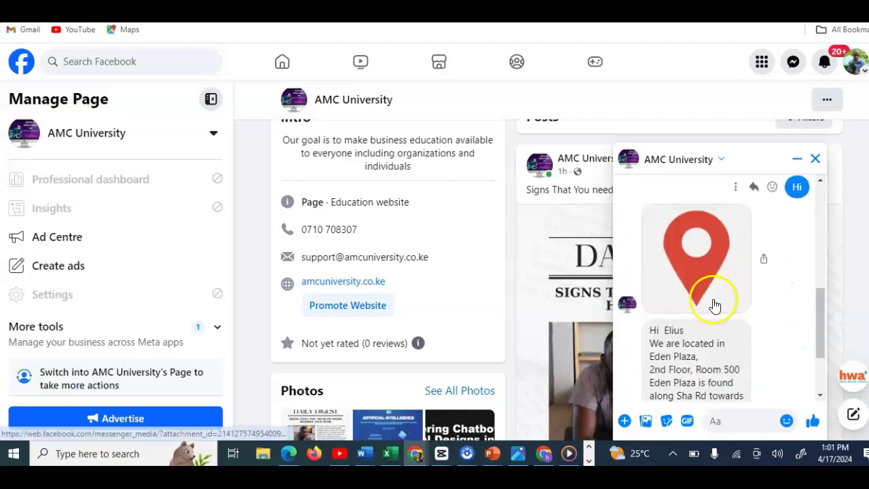
scroll(714, 305, "down", 2)
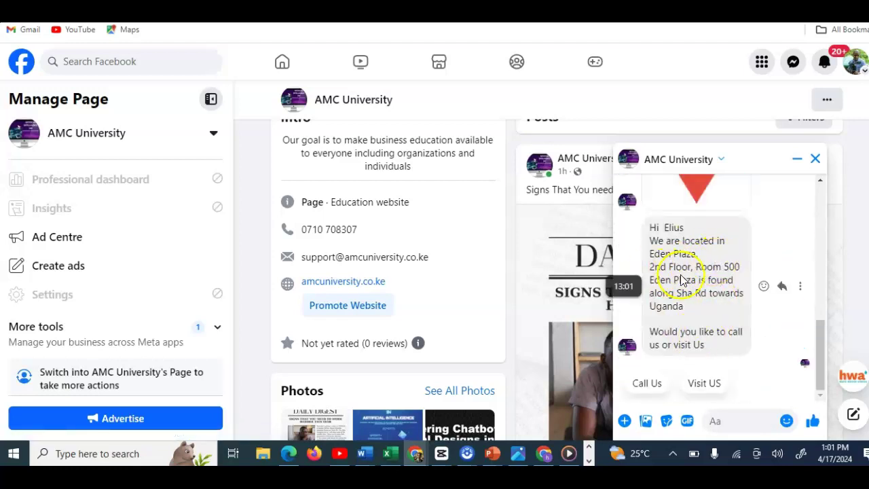